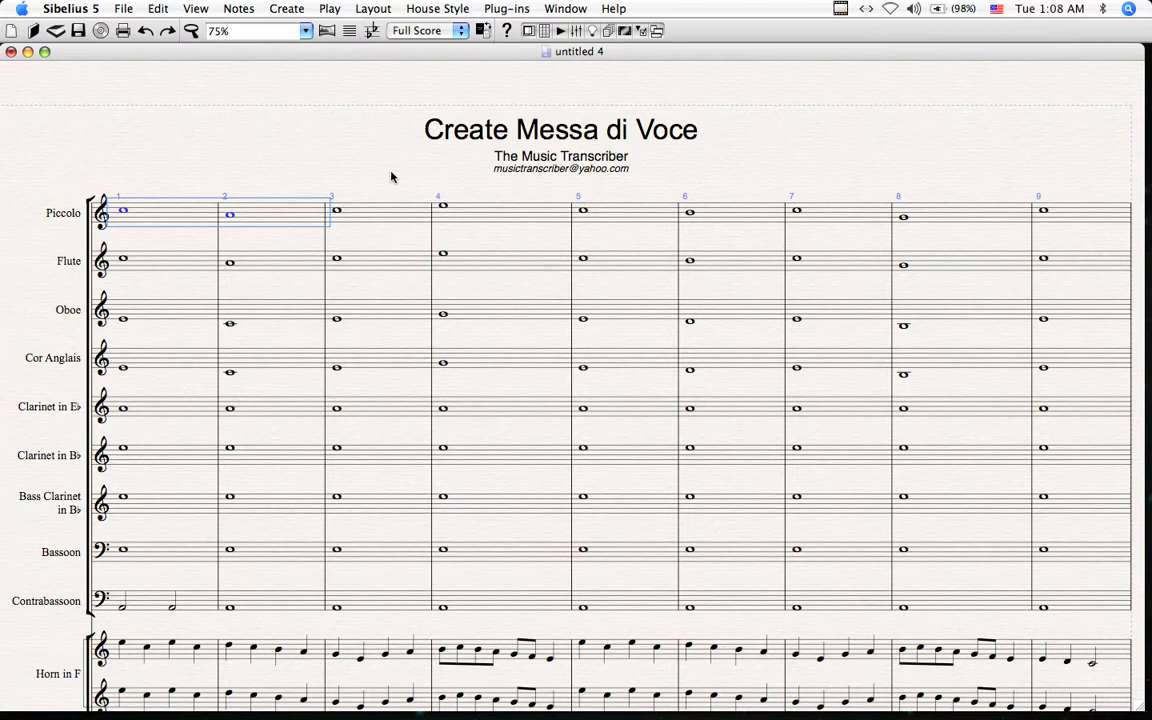
Step: Add a crescendo hairpin under Piccolo bar 1 and a diminuendo hairpin under Piccolo bar 2
left_click(256, 162)
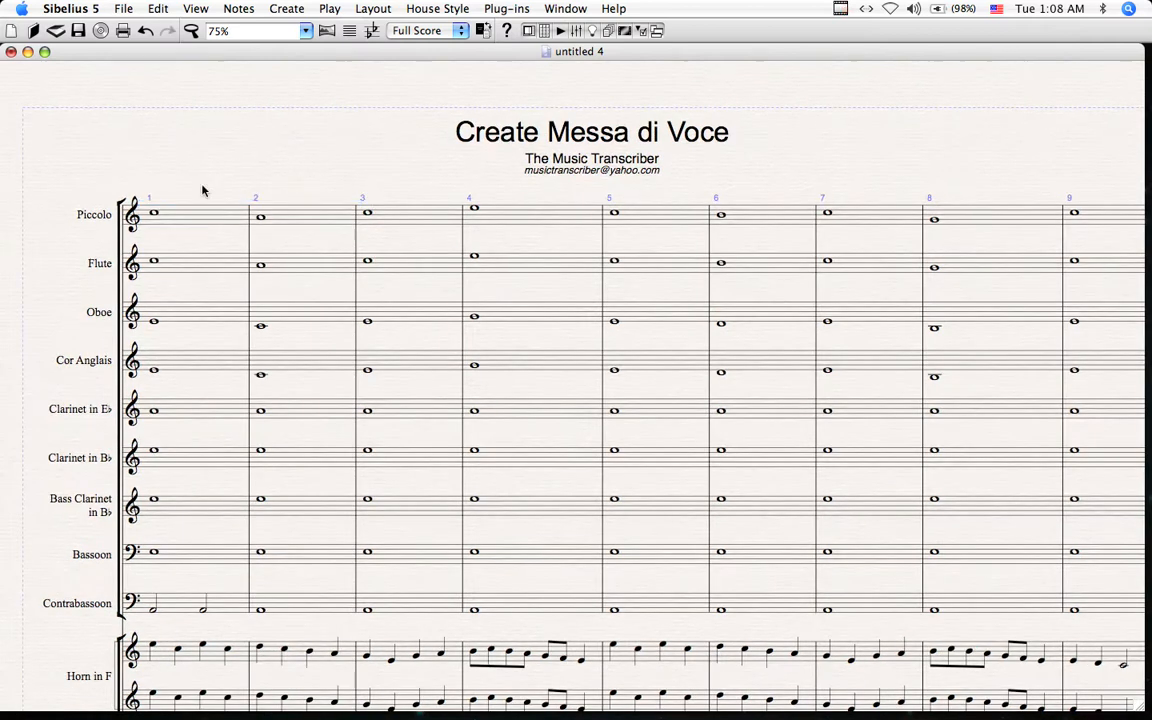
left_click(170, 226)
key("shift+comma")
left_click(290, 215)
key("shift+period")
left_click_drag(257, 185, 315, 191)
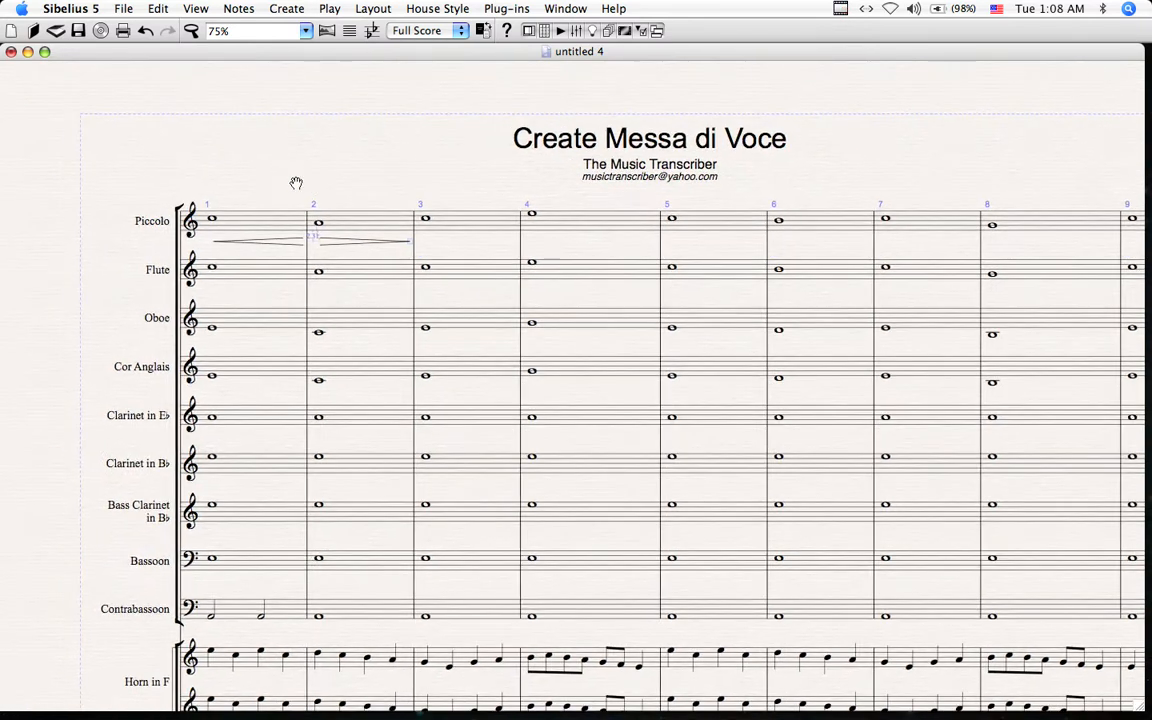
left_click(284, 180)
left_click_drag(306, 159, 303, 183)
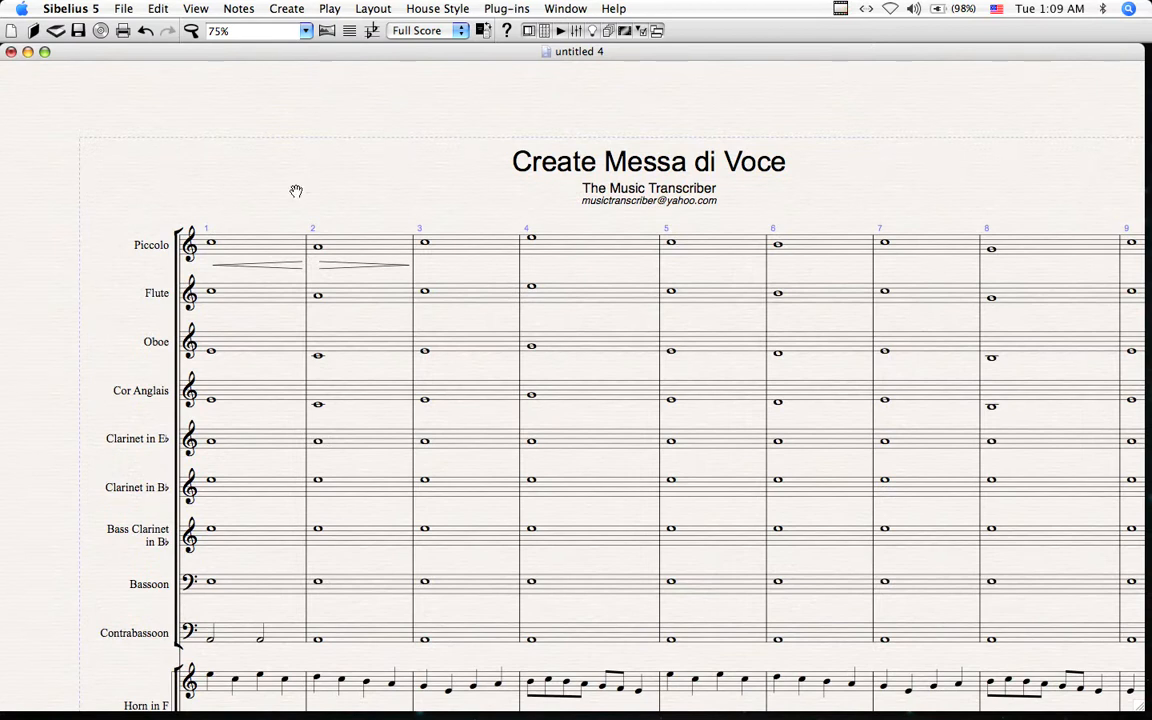
left_click_drag(293, 188, 420, 205)
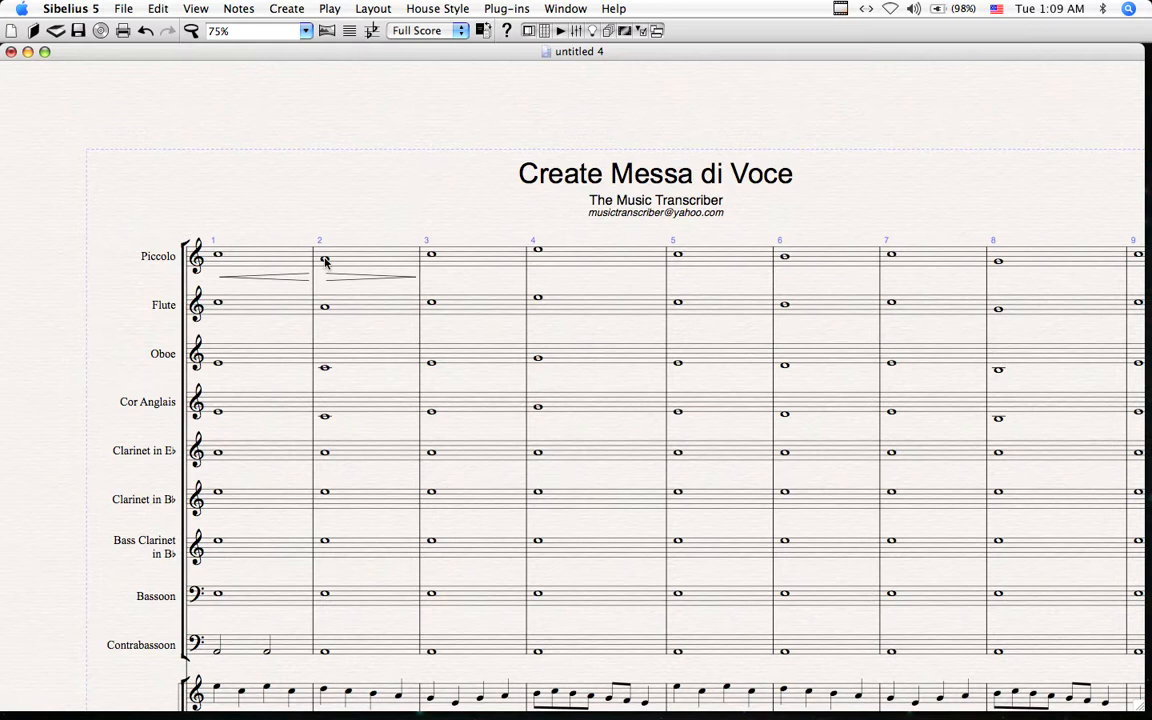
Step: Undo the crescendo and diminuendo hairpins under Piccolo bars 1 and 2
key("super+z")
key("super+z")
key("super+z")
key("super+z")
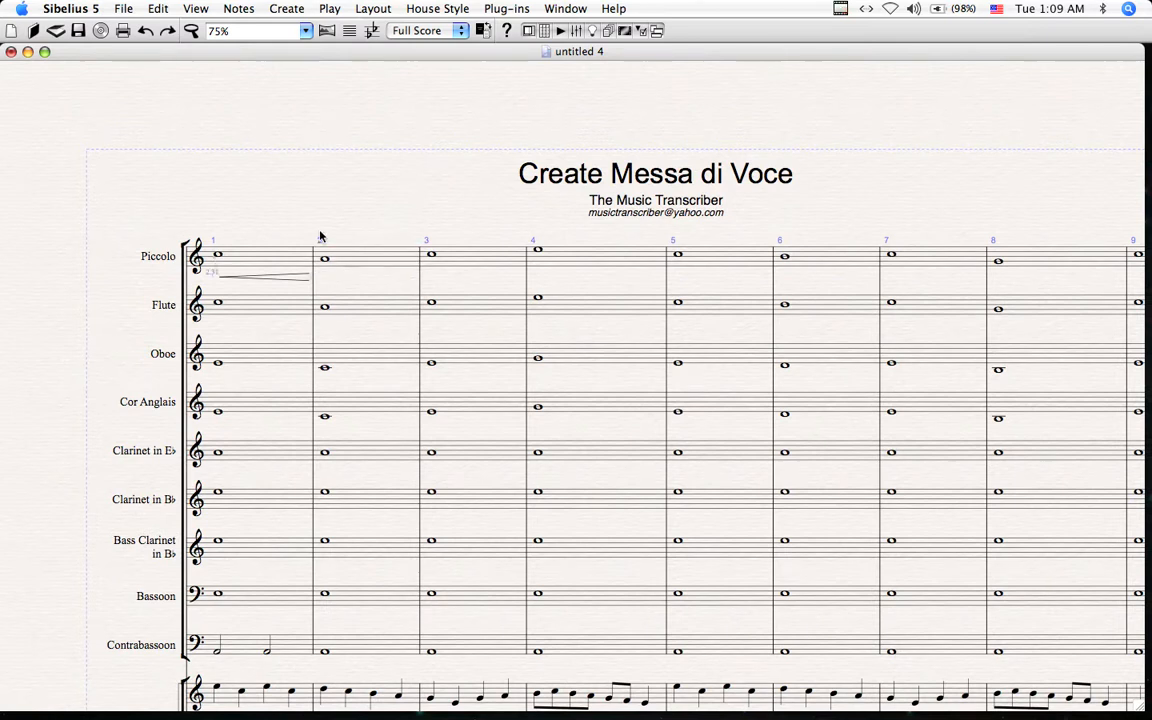
left_click(282, 211)
Step: Build a messa di voce by hand under Piccolo bar 1, with a crescendo in the first half and a diminuendo in the second
left_click(281, 259)
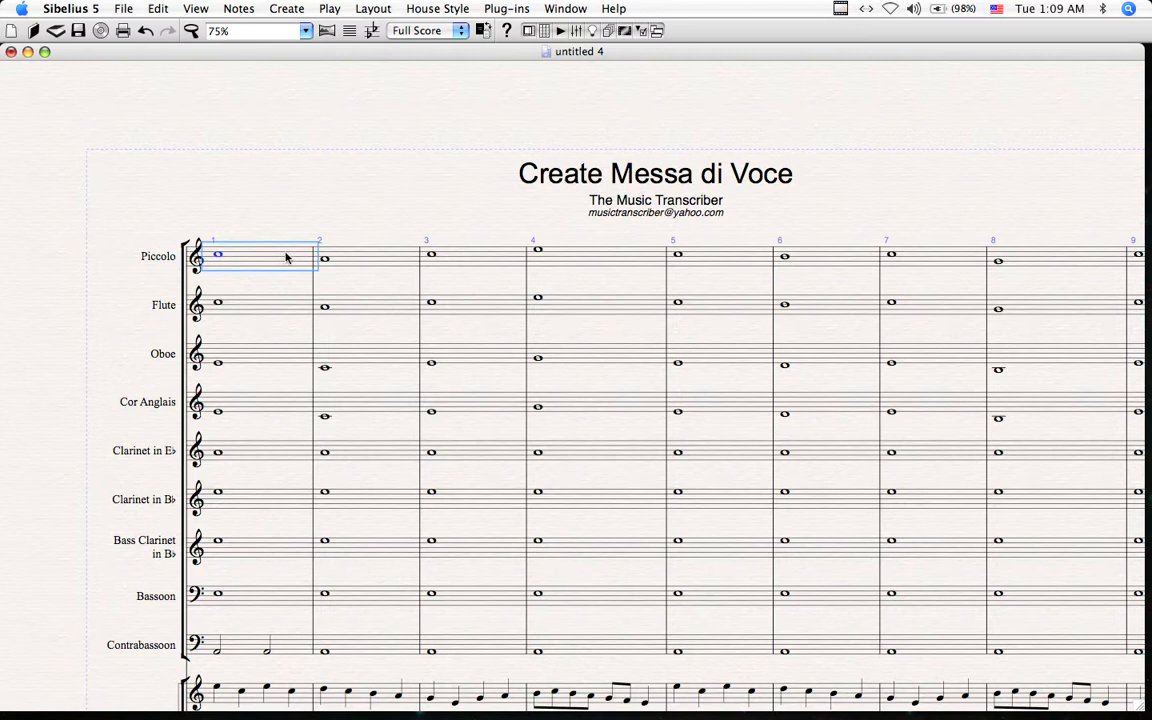
scroll(319, 224, "up", 1)
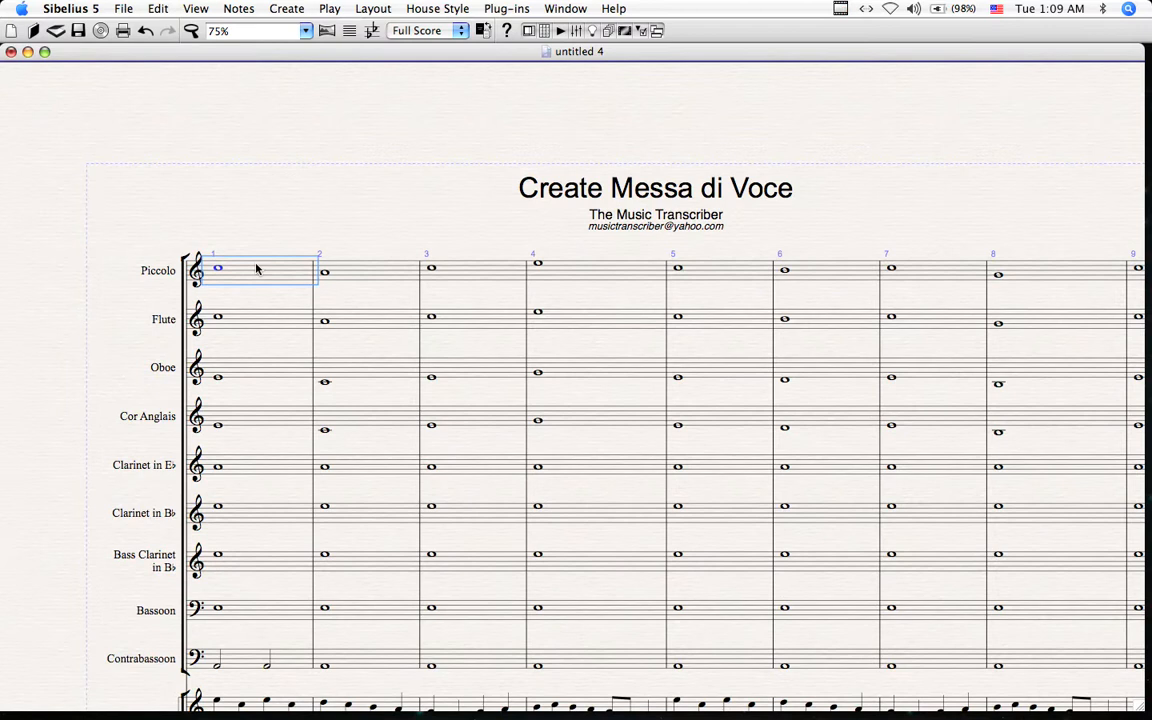
key("shift+comma")
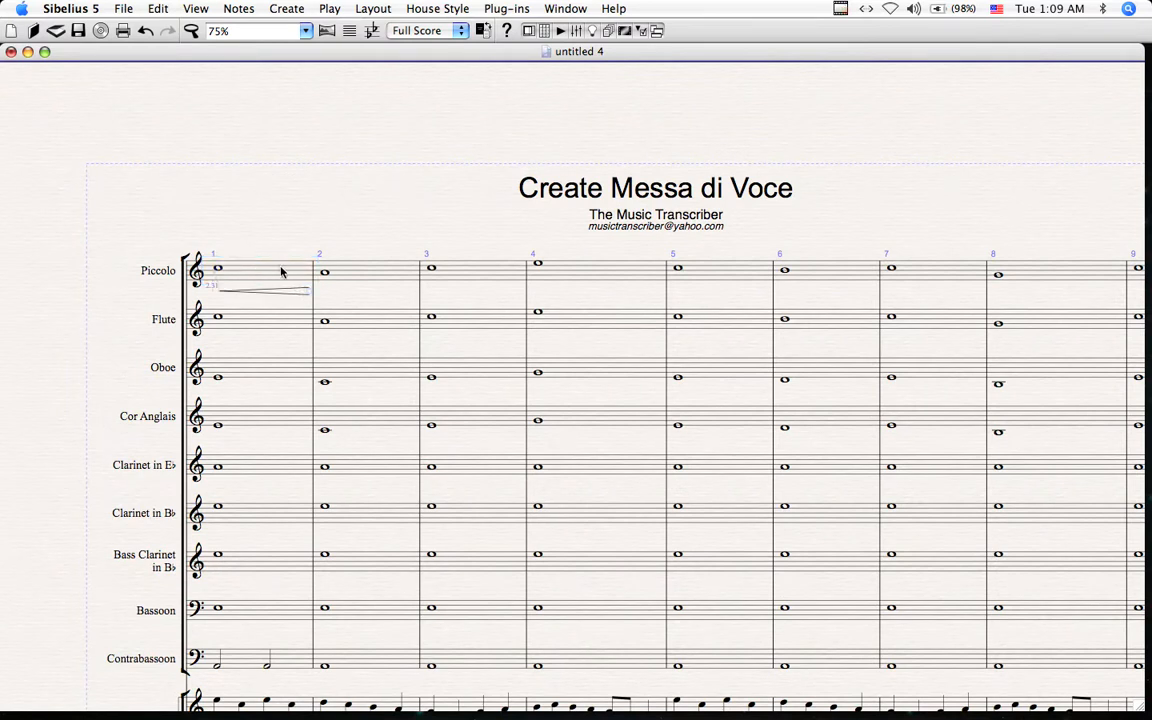
left_click(281, 272)
key("Escape")
left_click_drag(220, 292, 304, 293)
left_click(257, 292)
left_click(370, 272)
left_click_drag(440, 218, 361, 132)
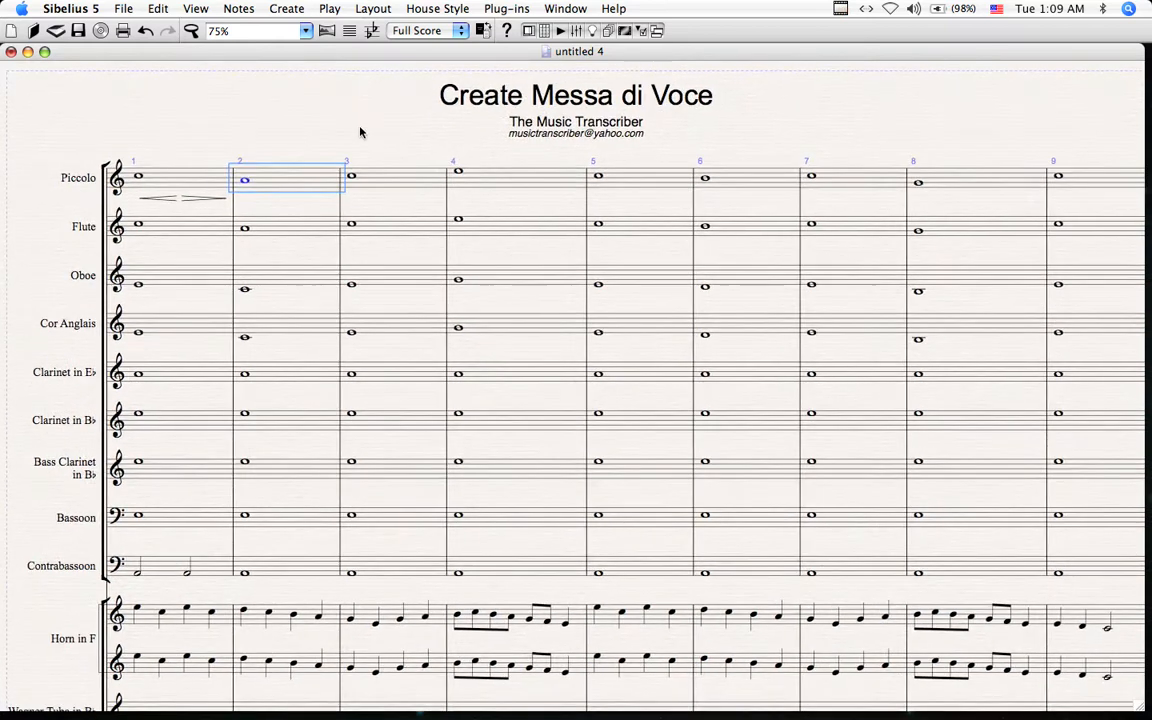
Step: Copy the hairpin pair from Piccolo bar 1 to Piccolo bars 2 through 5
left_click_drag(229, 147, 327, 157)
left_click(282, 189)
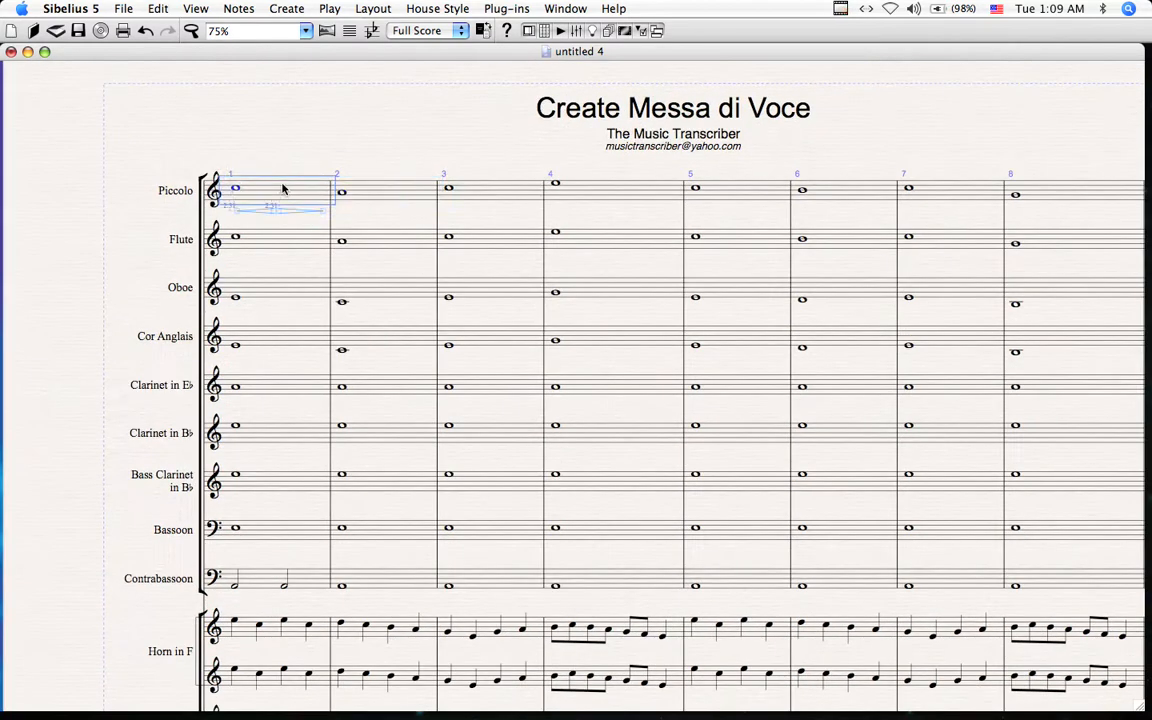
key("Escape")
left_click(380, 192)
key("super+v")
left_click(491, 192)
key("super+v")
left_click(620, 193)
key("super+v")
left_click(726, 192)
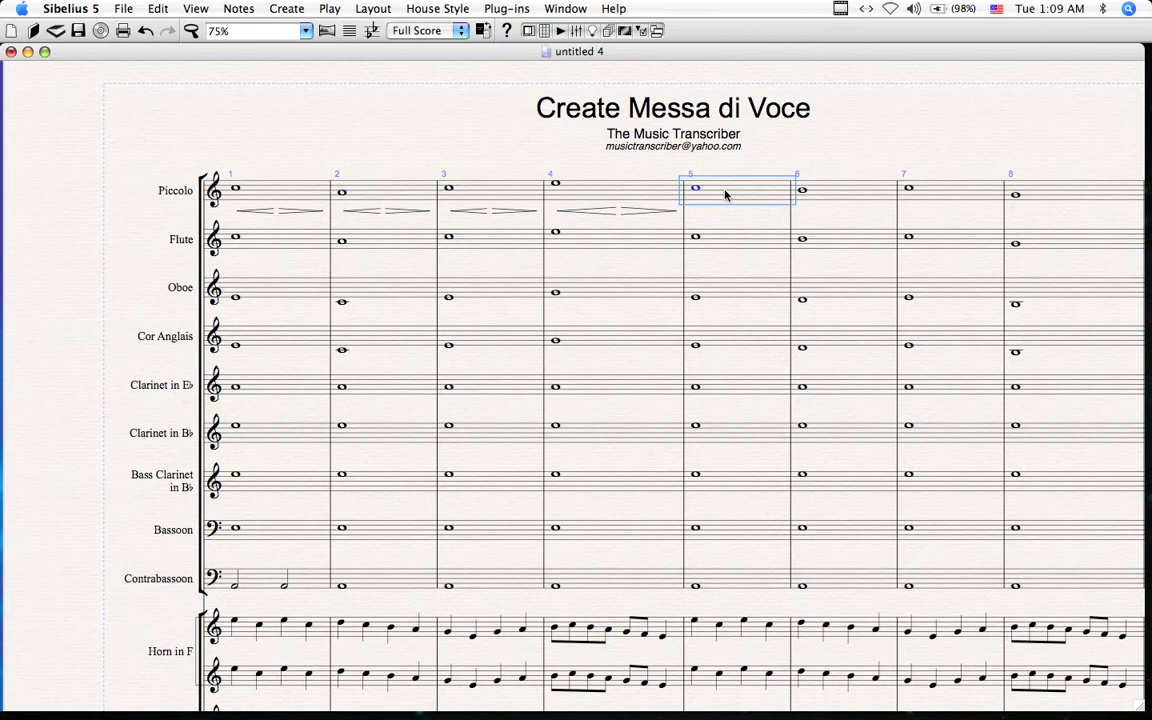
key("super+v")
Step: Try a messa di voce under bar 3 of the first Horn in F staff and remove it
scroll(537, 377, "down", 3)
left_click(440, 550)
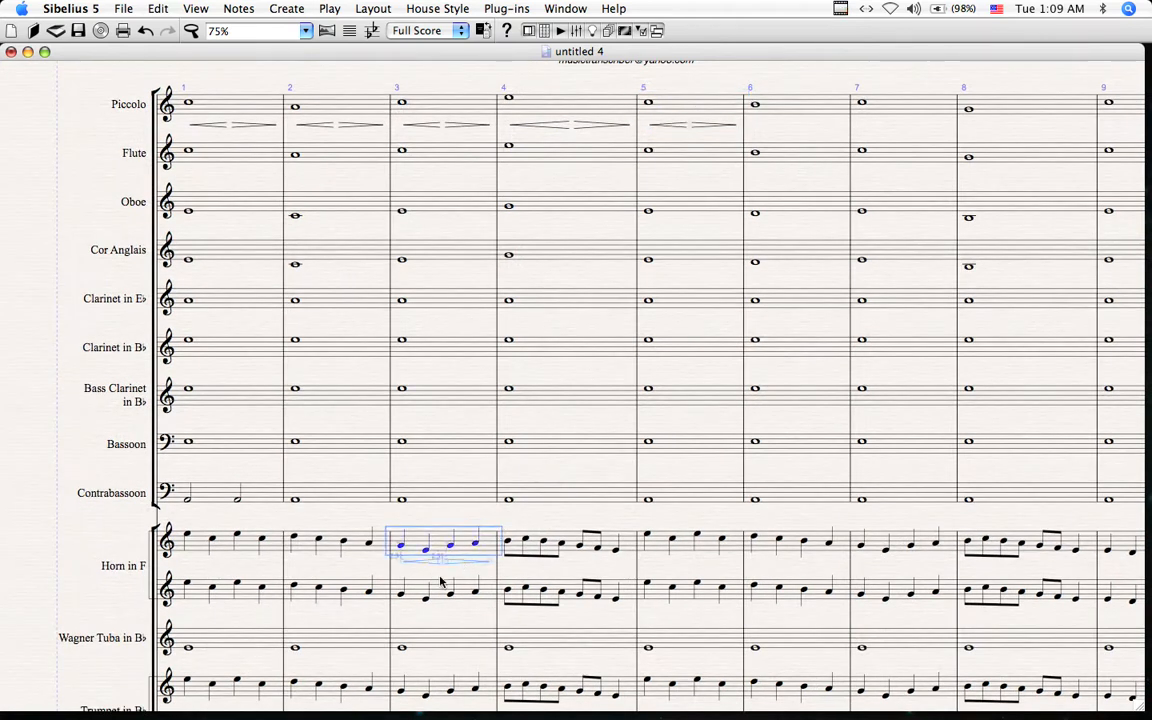
key("Escape")
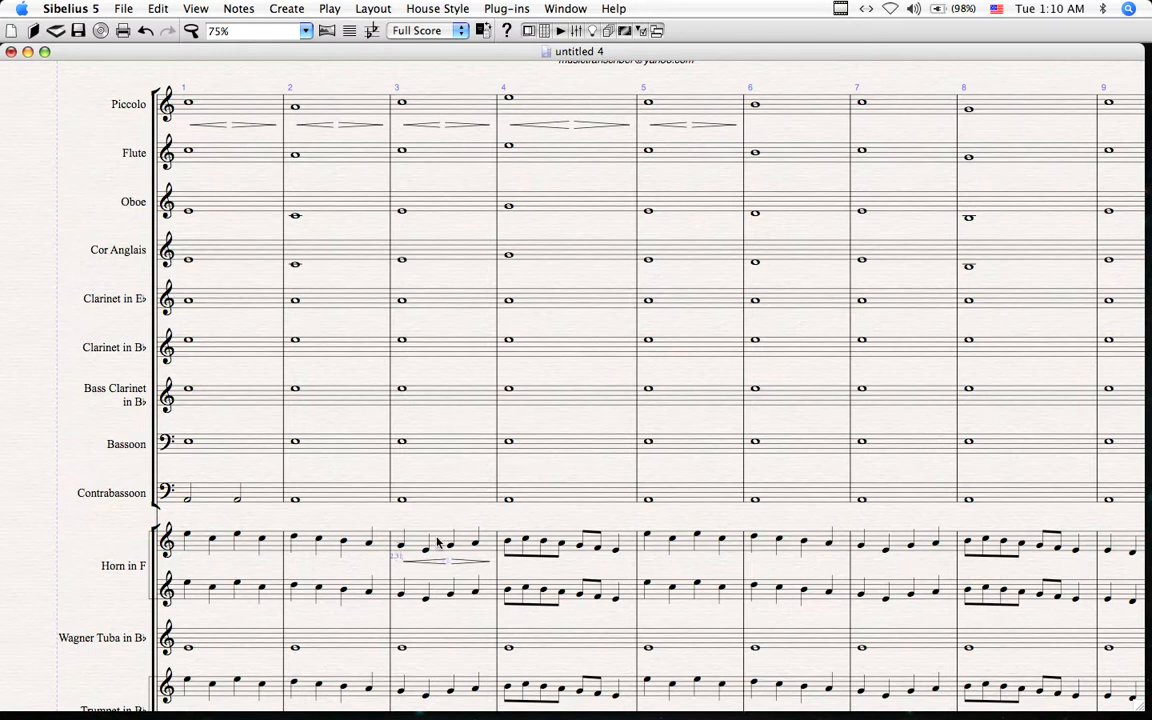
left_click(437, 541)
key("Escape")
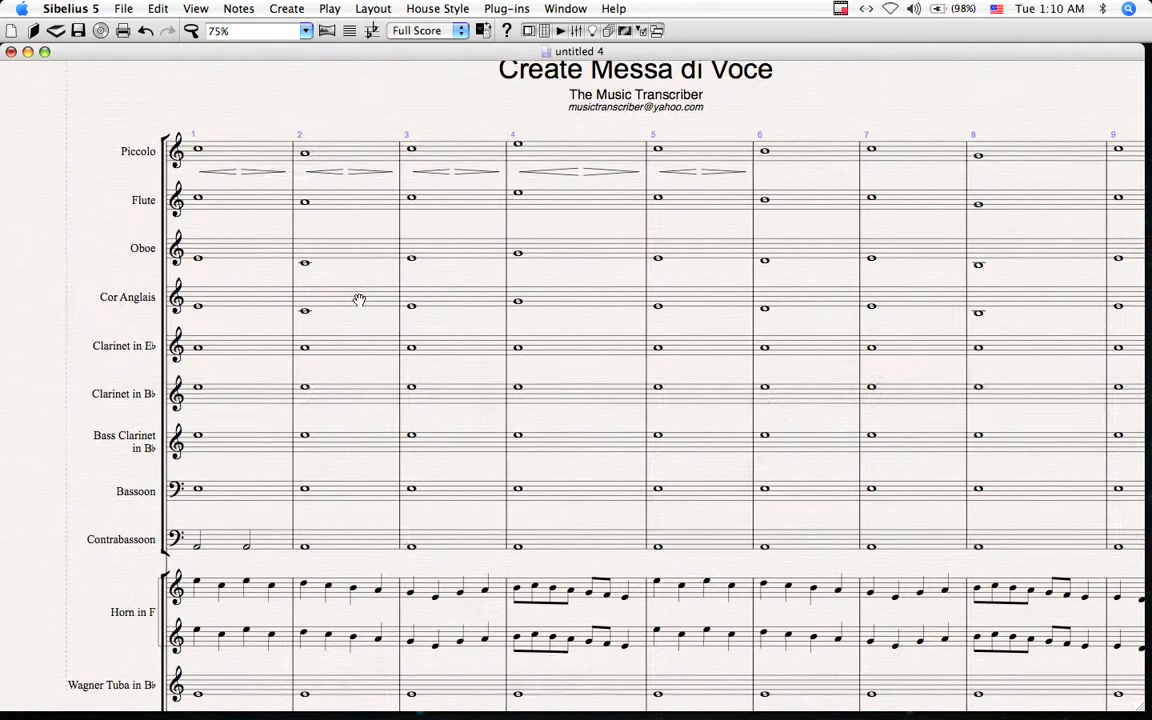
Step: Clear the hairpins from Piccolo bars 1 through 5
scroll(360, 301, "up", 3)
left_click(272, 210)
left_click(732, 207, "shift")
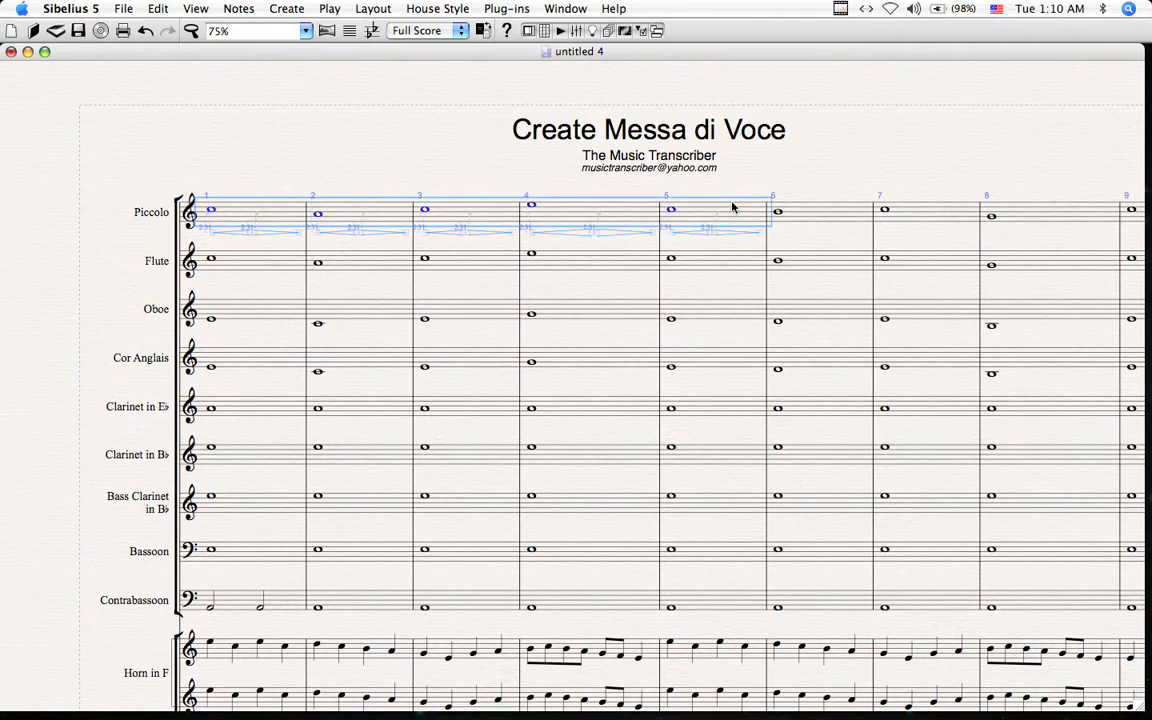
key("Escape")
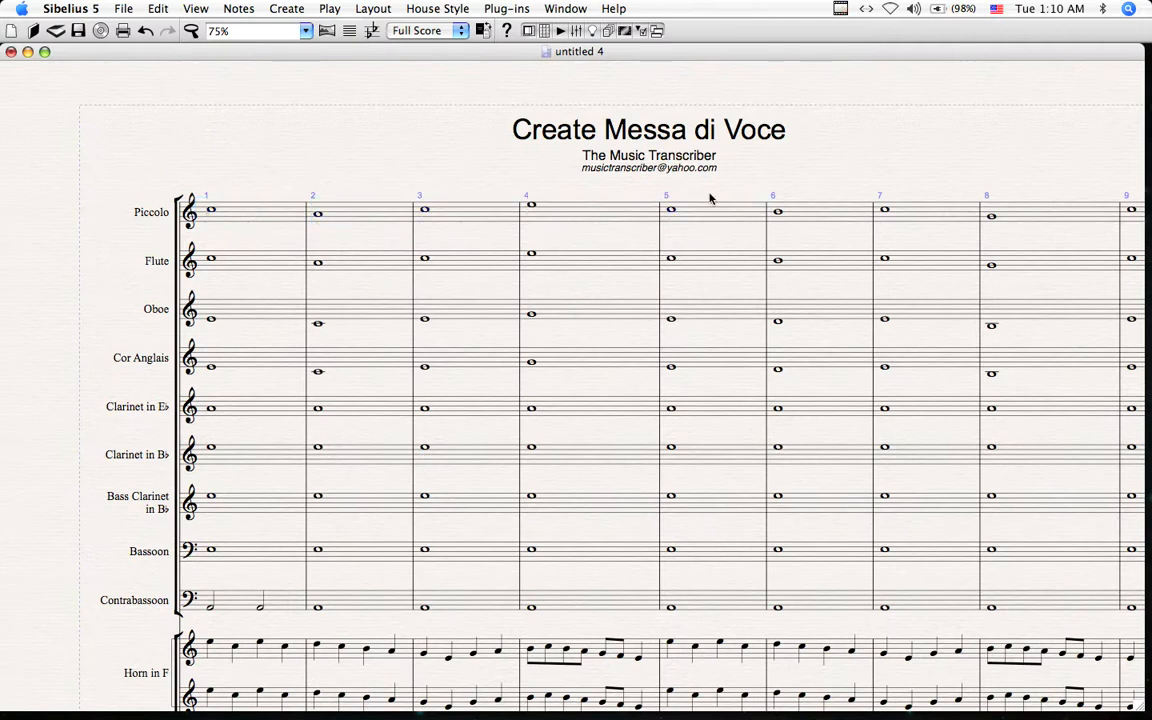
Step: Run the Create Messa di Voce plug-in on Piccolo bar 1, based on bars, with normal messa di voce
scroll(375, 213, "up", 2)
scroll(347, 209, "right", 1)
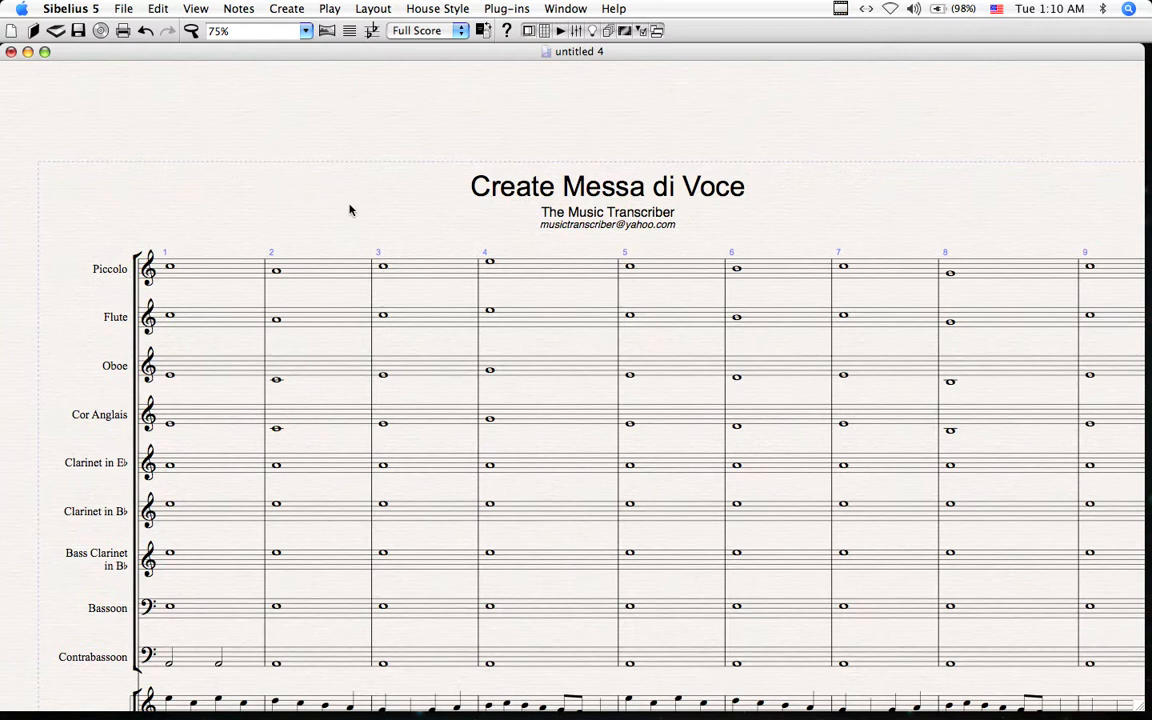
scroll(350, 210, "right", 1)
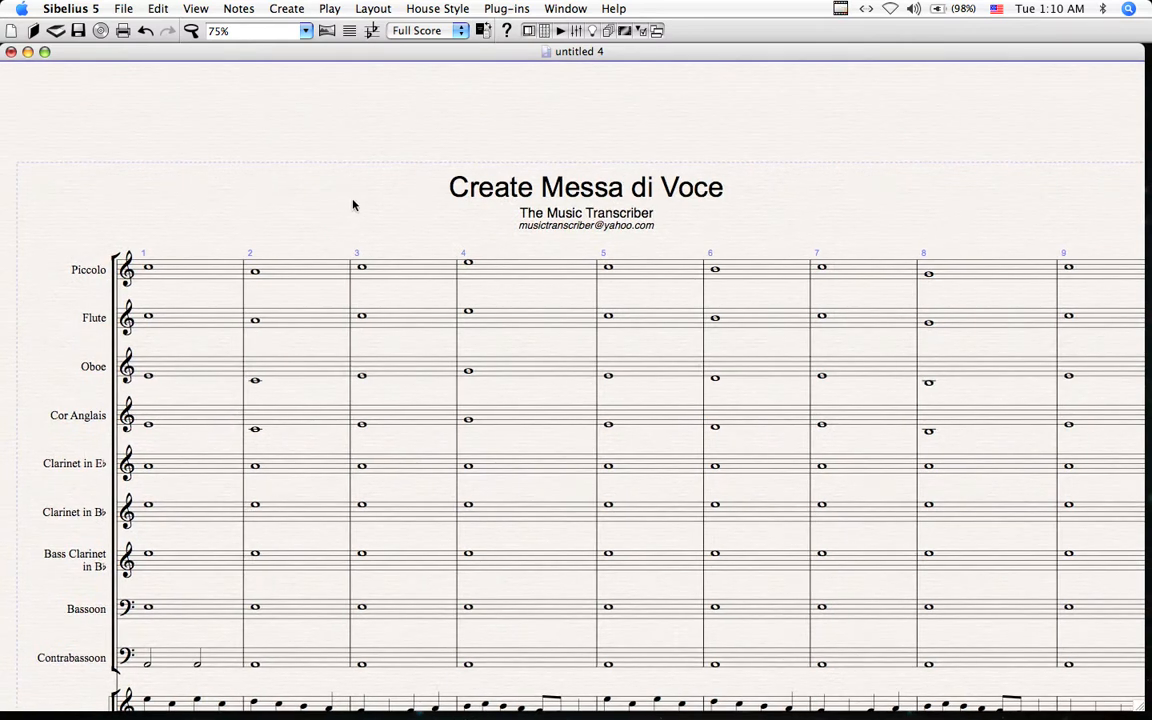
left_click(220, 269)
left_click(490, 10)
mouse_move(560, 134)
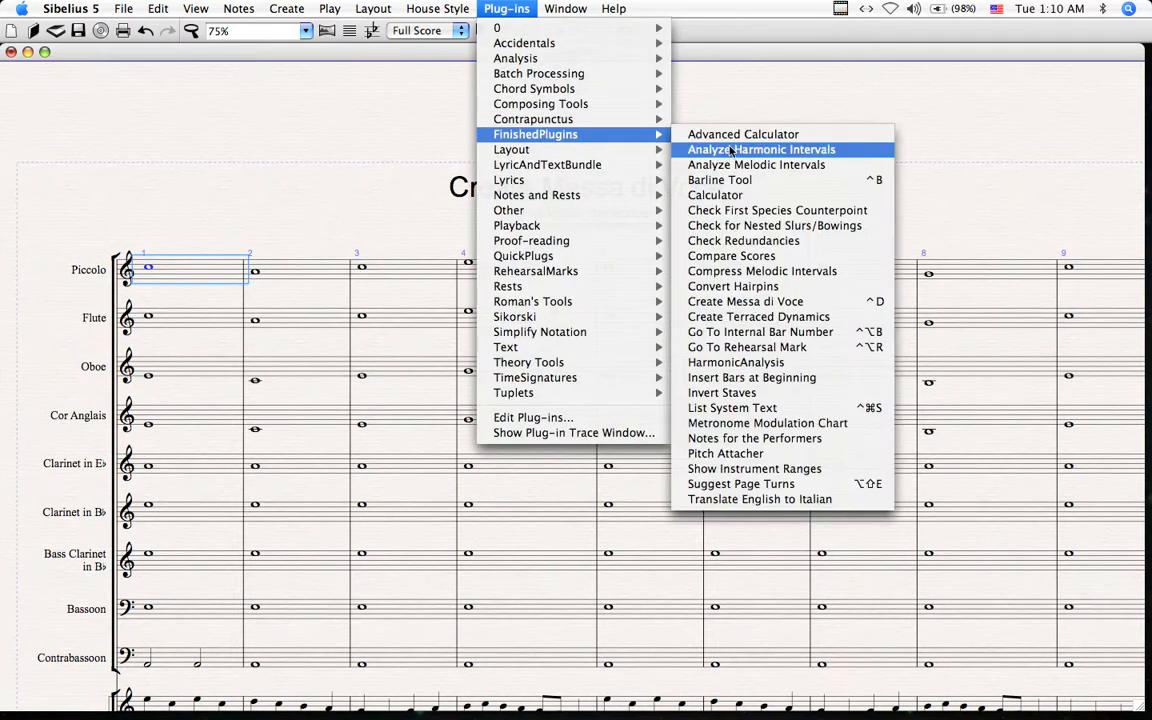
left_click(755, 302)
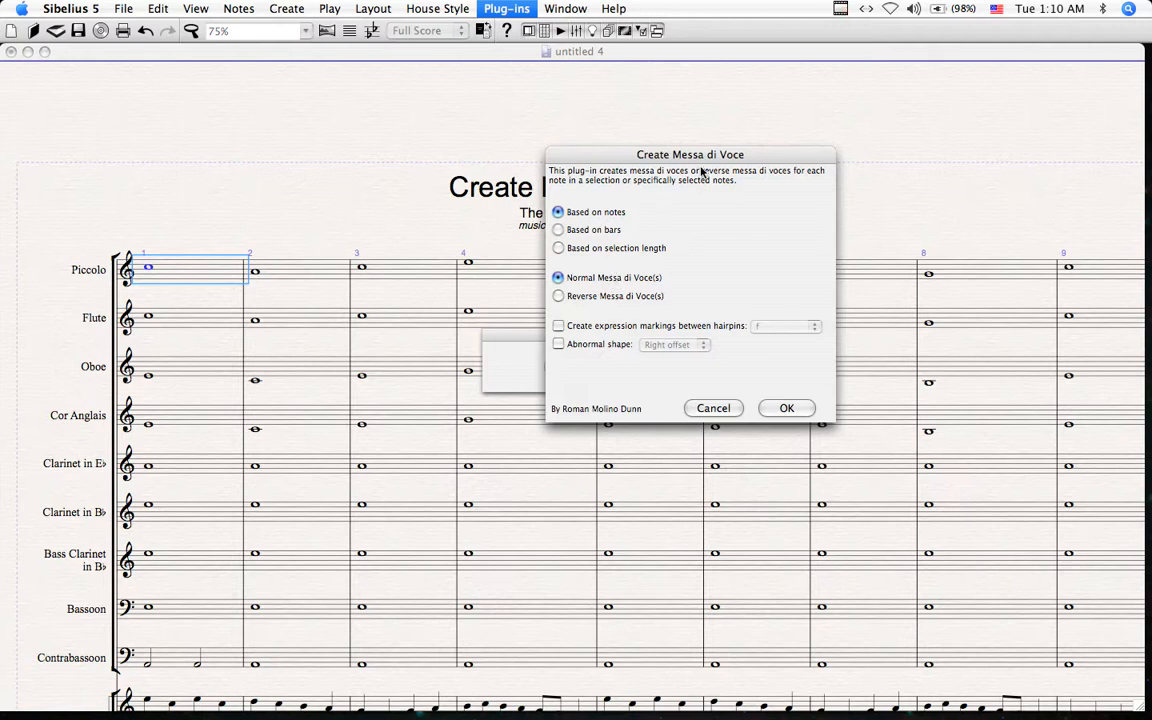
left_click_drag(690, 158, 487, 148)
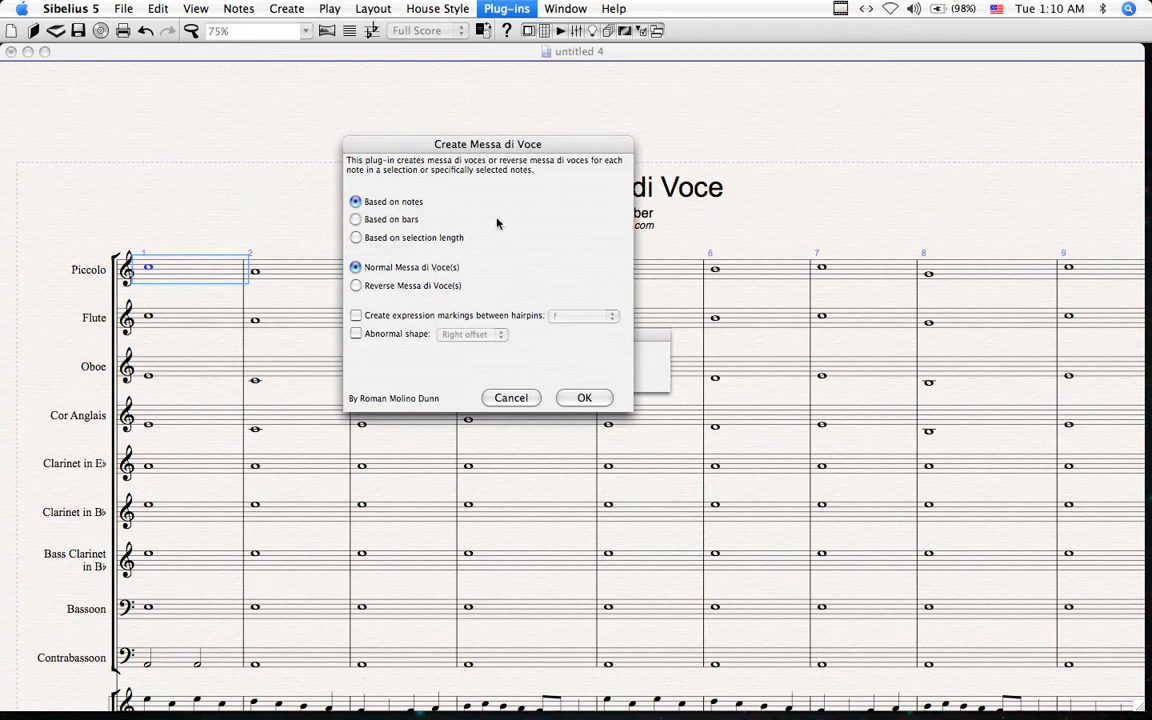
left_click(355, 219)
left_click(586, 398)
Step: Undo the plug-in's hairpins under Piccolo bar 1
left_click_drag(236, 216, 278, 202)
left_click_drag(327, 298, 322, 297)
left_click_drag(252, 217, 260, 206)
left_click(260, 206)
left_click_drag(329, 186, 283, 160)
left_click(227, 231)
key("super+z")
Step: Create normal messa di voce hairpins, based on bars, across Piccolo bars 1 through 8 with the Create Messa di Voce plug-in
left_click(227, 231)
left_click(316, 237, "shift")
left_click(388, 228, "shift")
left_click(567, 243, "shift")
left_click(699, 246, "shift")
left_click(766, 242, "shift")
left_click(875, 242, "shift")
left_click(980, 242, "shift")
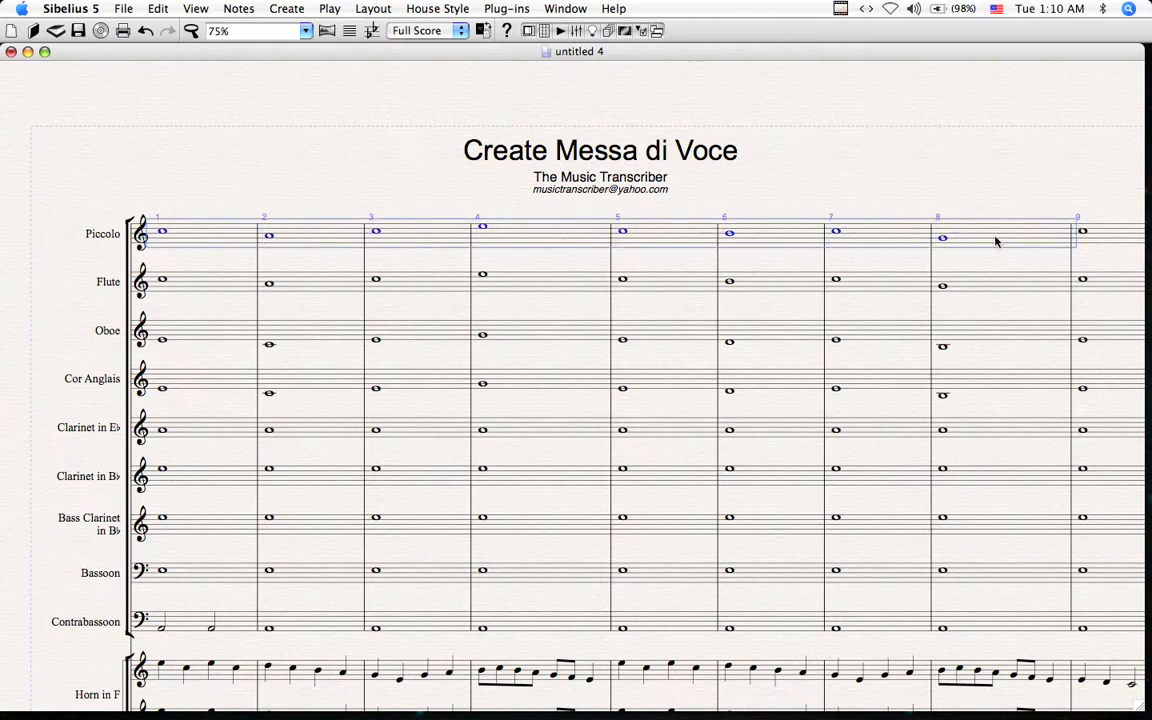
key("ctrl+m")
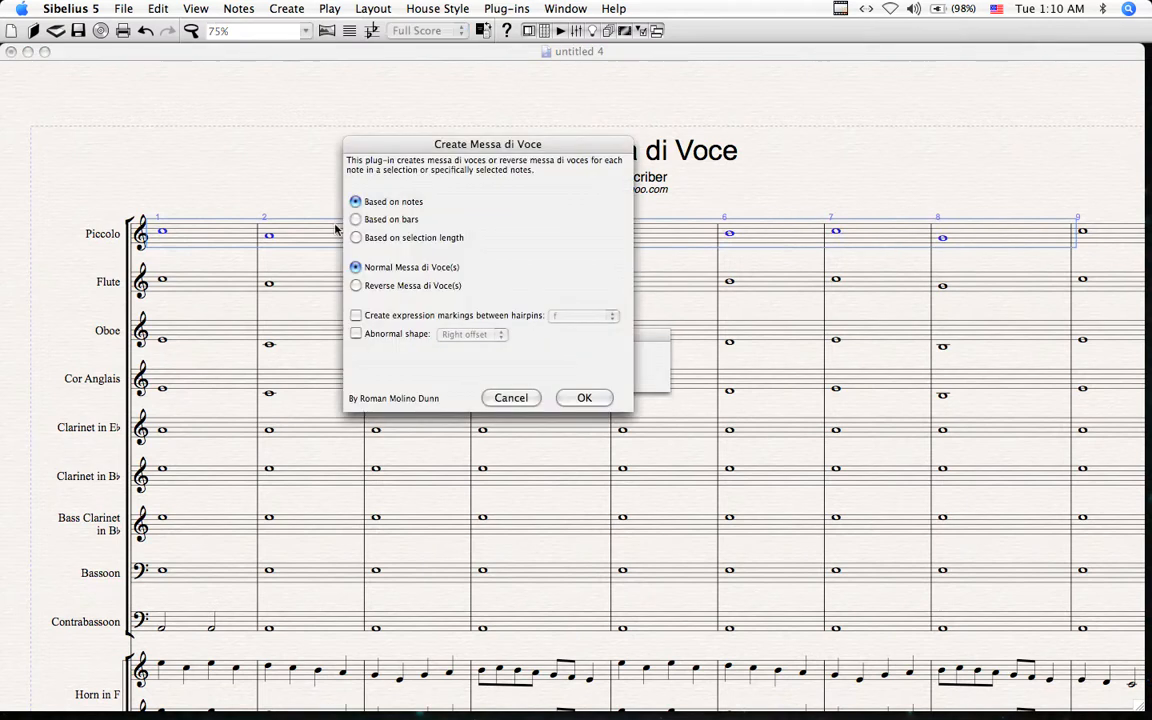
left_click(356, 219)
left_click(582, 397)
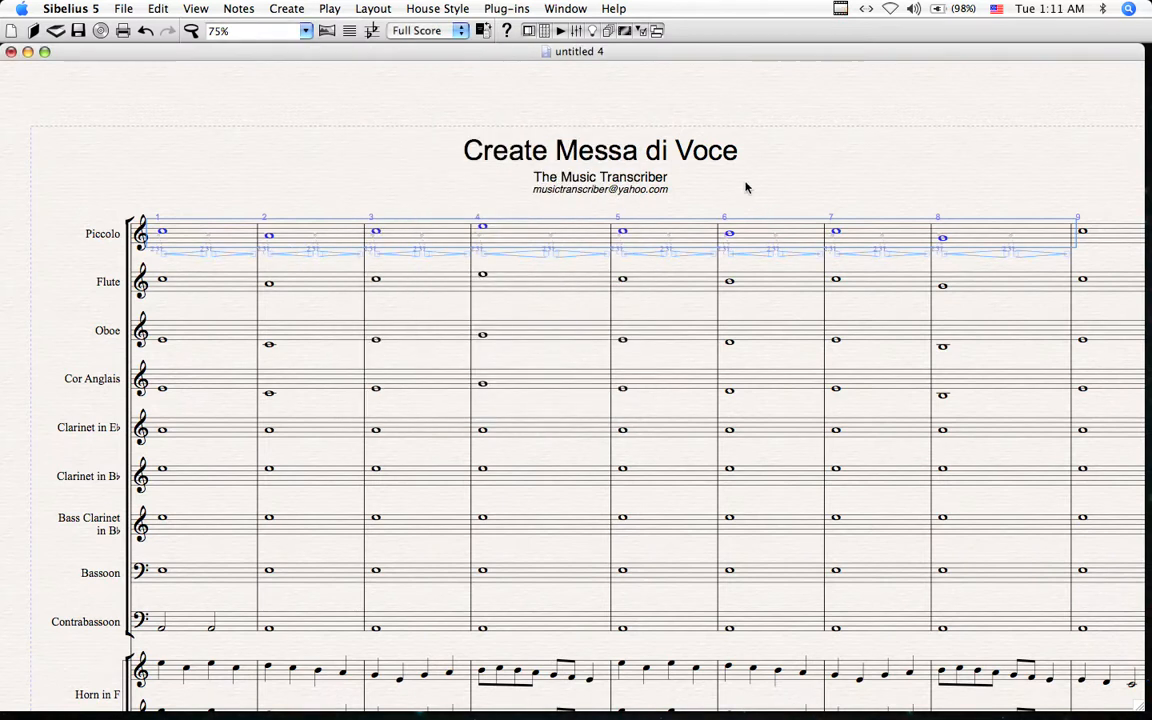
Step: Undo the messa di voce hairpins across Piccolo bars 1 through 8
left_click_drag(759, 178, 755, 189)
key("super+z")
key("super+z")
Step: Create reverse messa di voce hairpins, based on bars, in bars 1 through 3 of Piccolo and Flute, and undo them
left_click(203, 252)
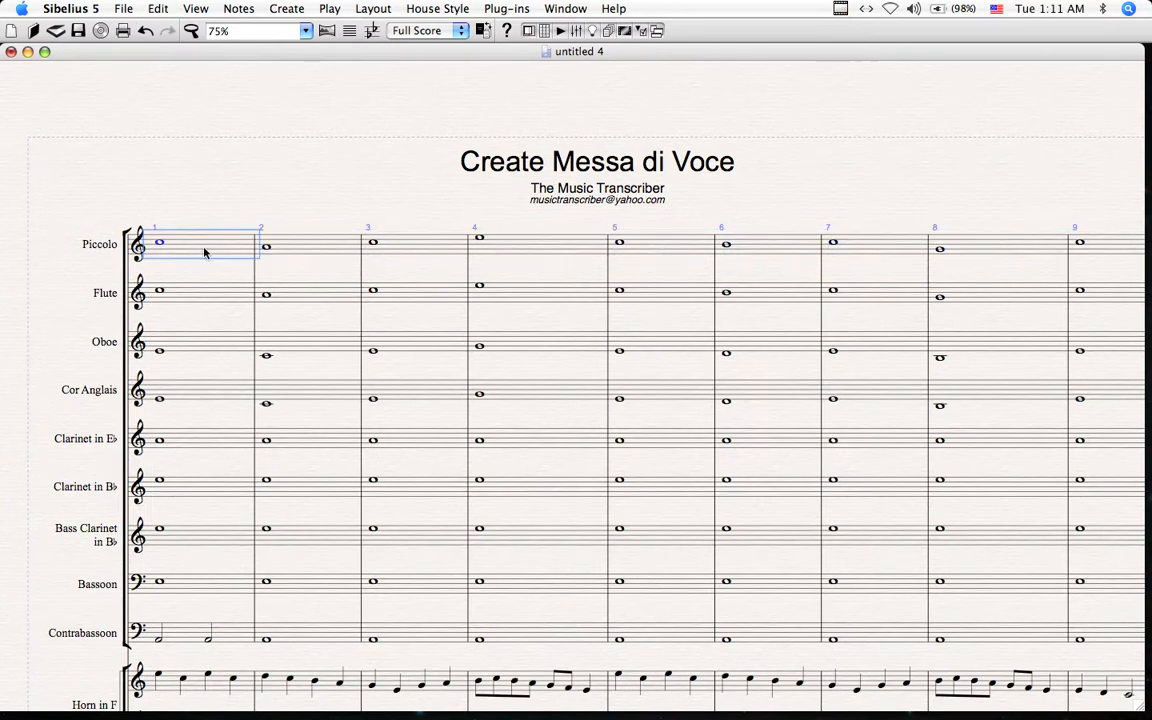
left_click(400, 284, "shift")
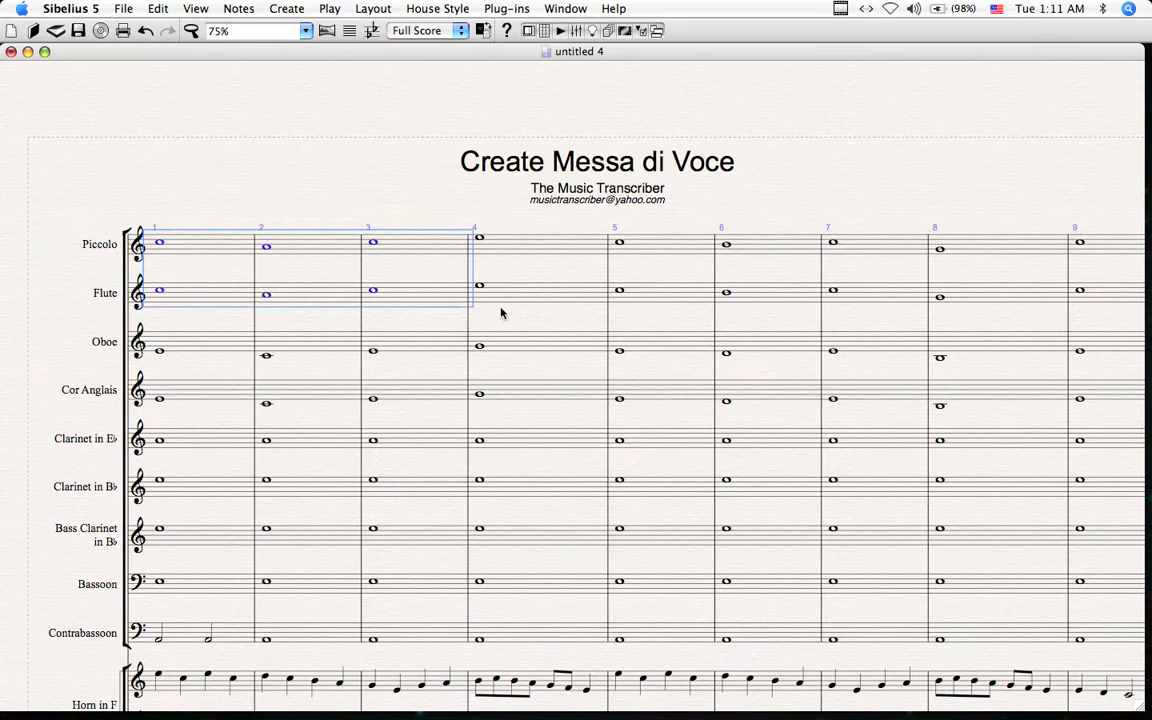
key("Escape")
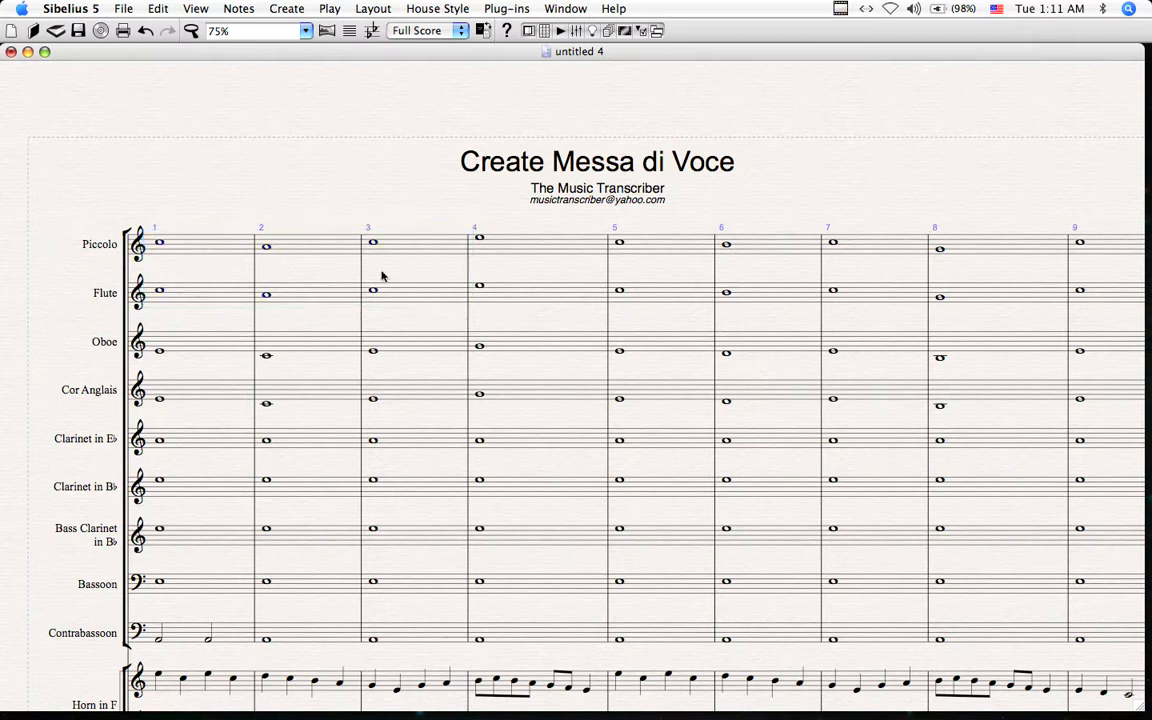
left_click(190, 235)
left_click(450, 298, "shift")
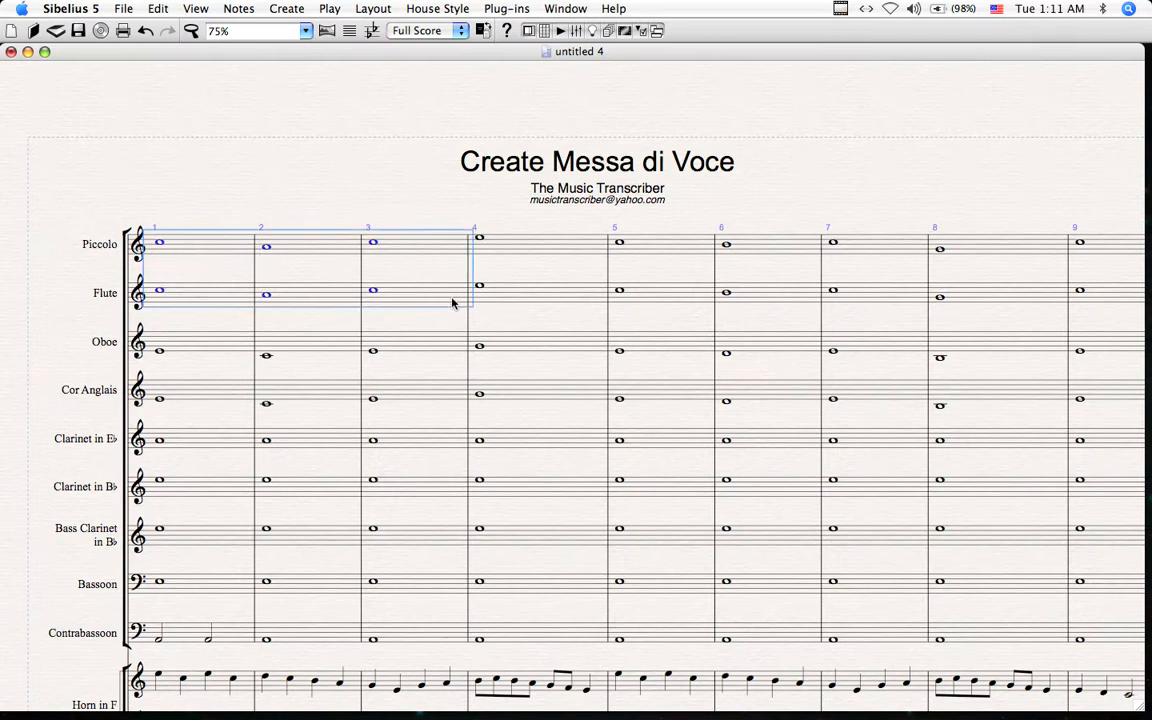
key("ctrl+m")
left_click_drag(461, 162, 617, 183)
left_click(570, 306)
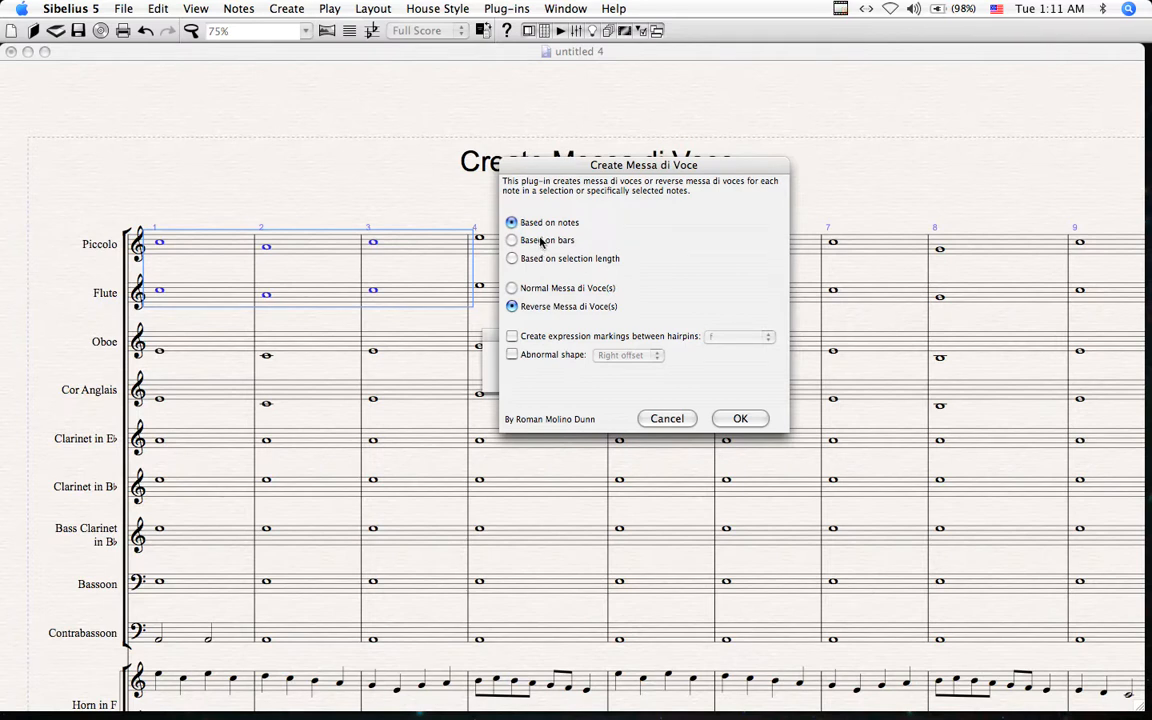
left_click(541, 242)
left_click(740, 418)
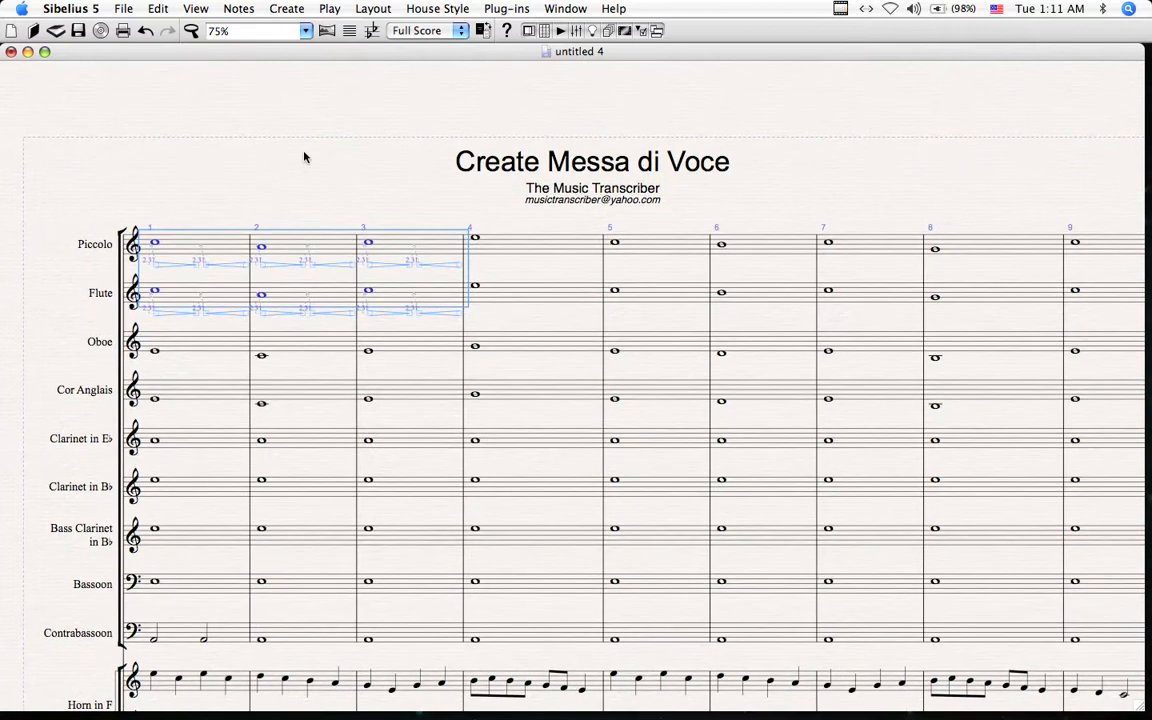
key("super+z")
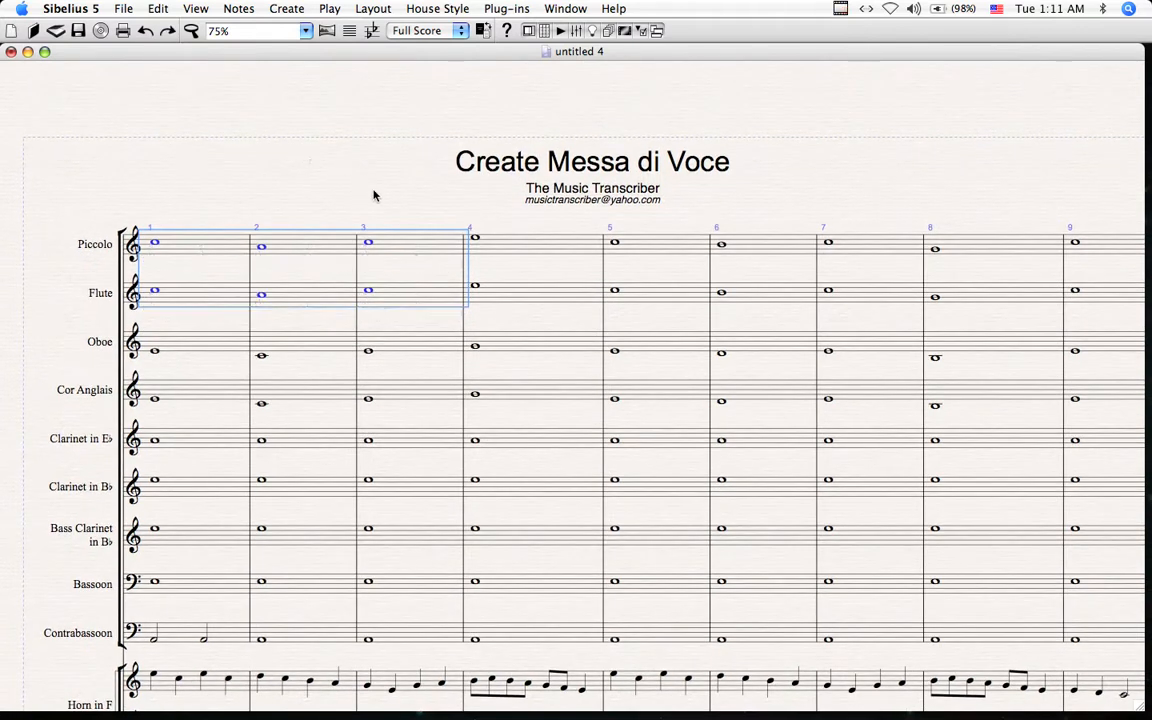
Step: Create normal messa di voce hairpins, based on bars, with p expression markings in bars 1 through 3 of Piccolo and Flute, and undo them
key("super+shift+m")
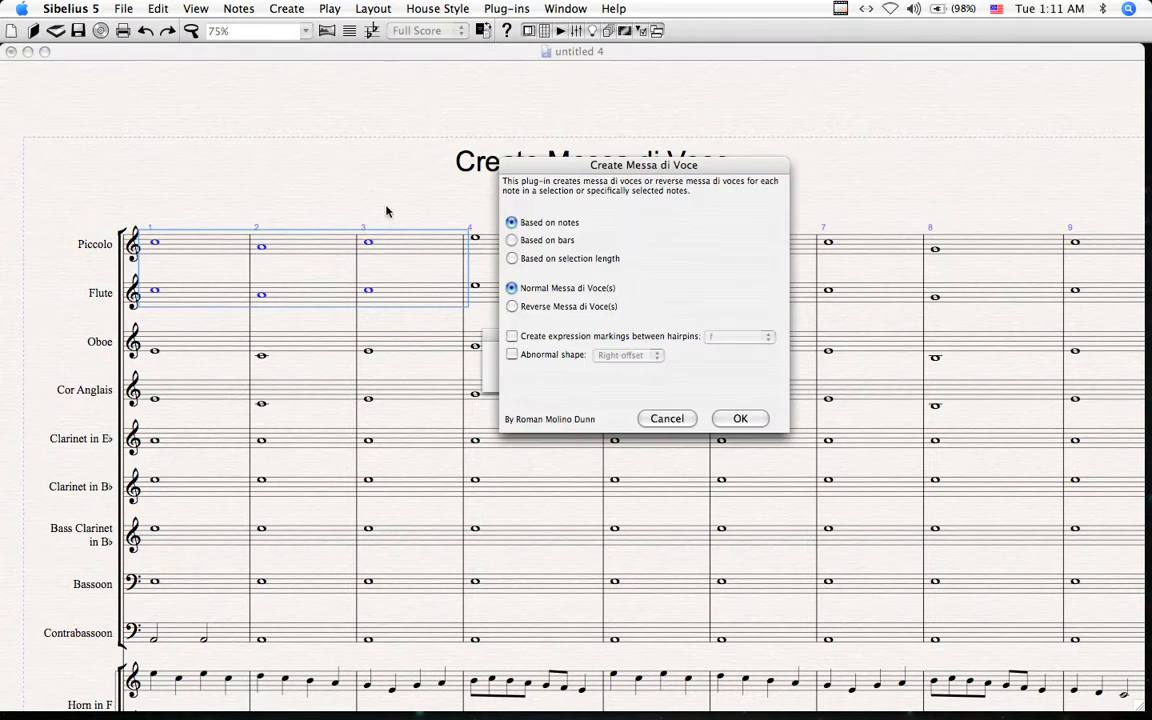
left_click(540, 242)
left_click(527, 338)
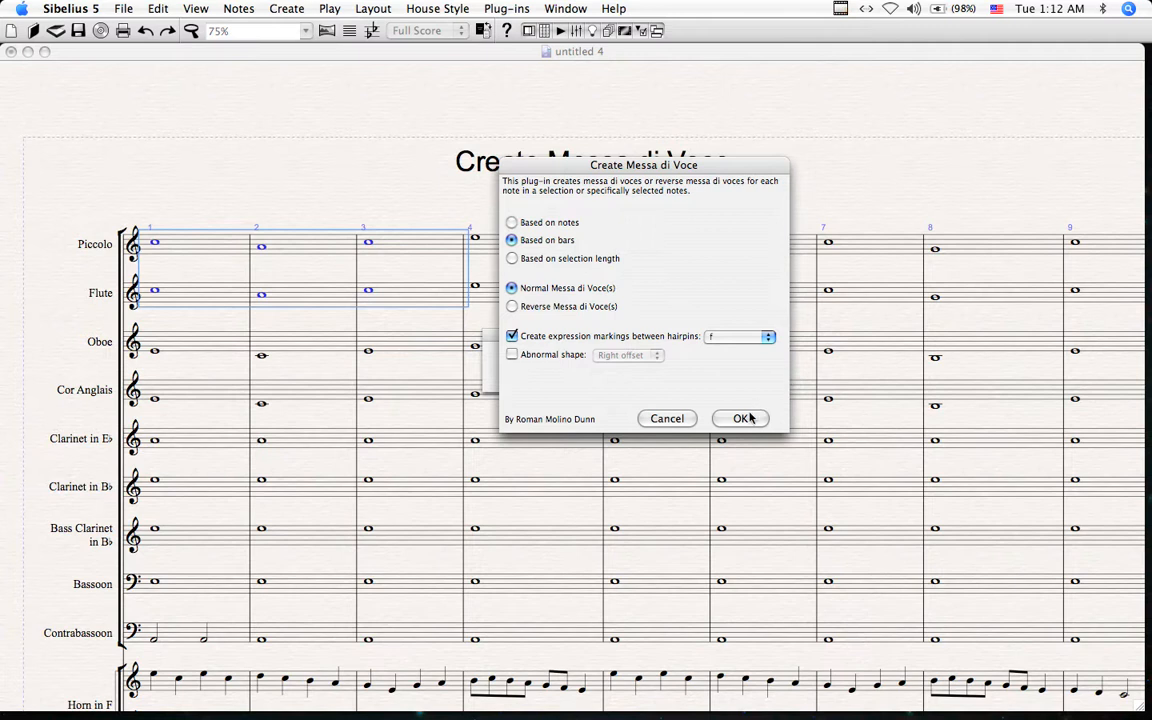
left_click(724, 337)
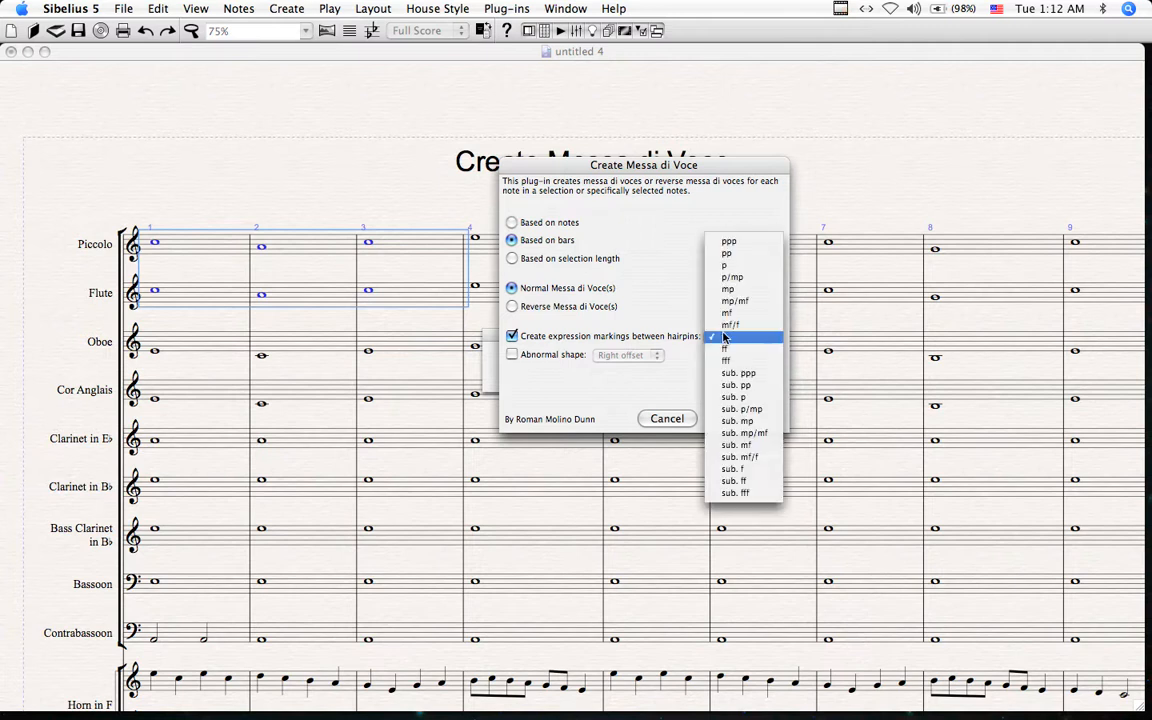
left_click(726, 265)
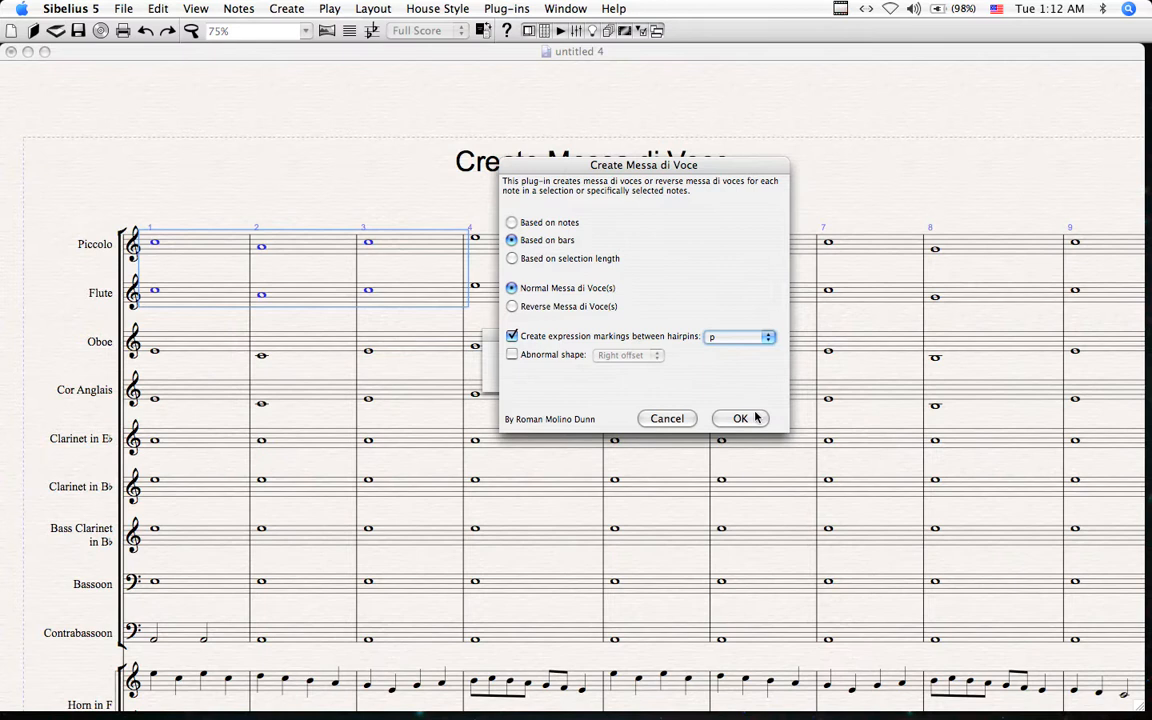
left_click(742, 418)
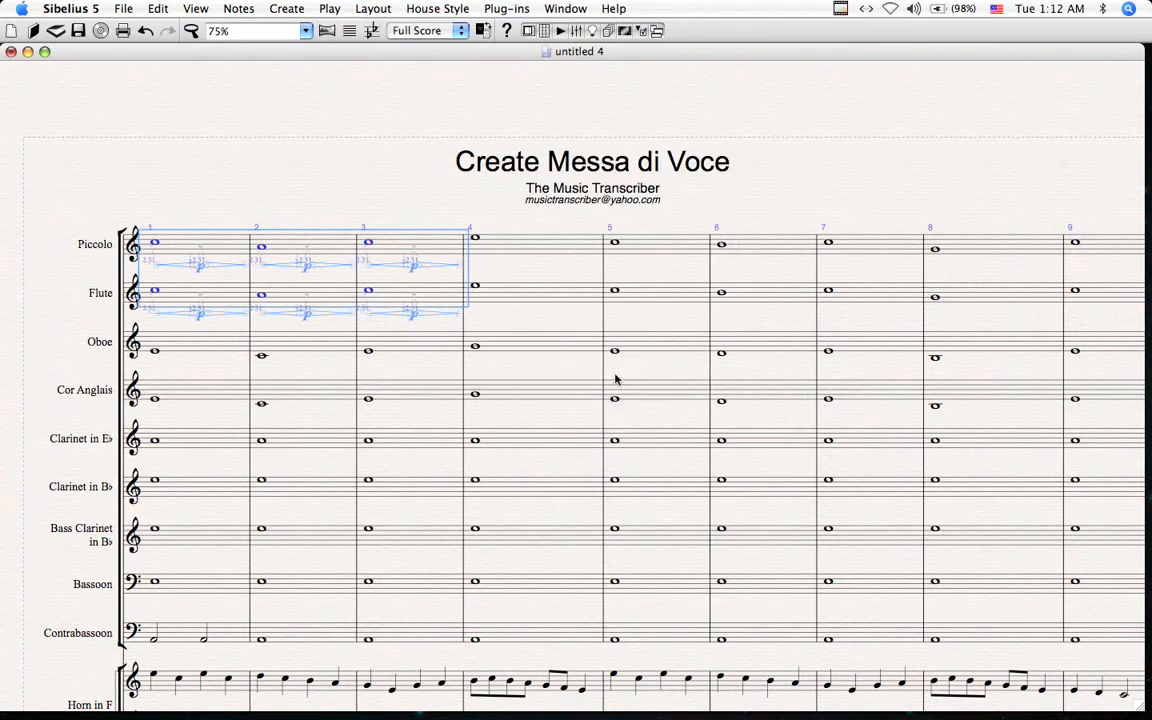
left_click_drag(536, 326, 545, 342)
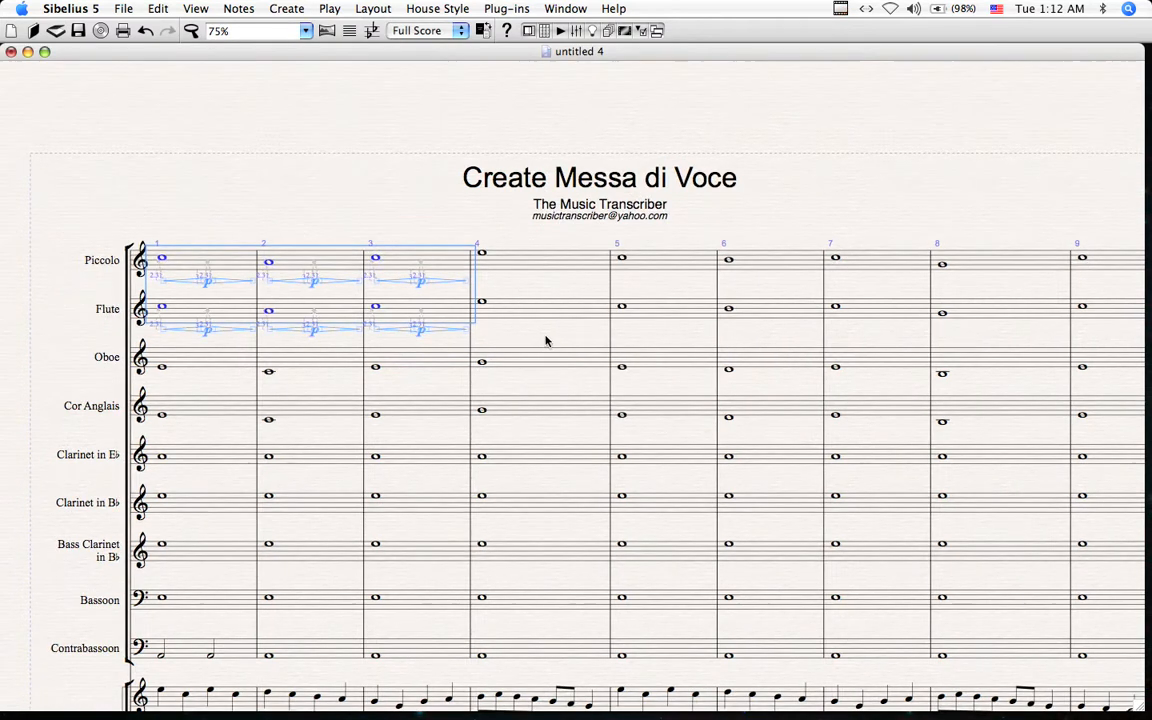
key("super+z")
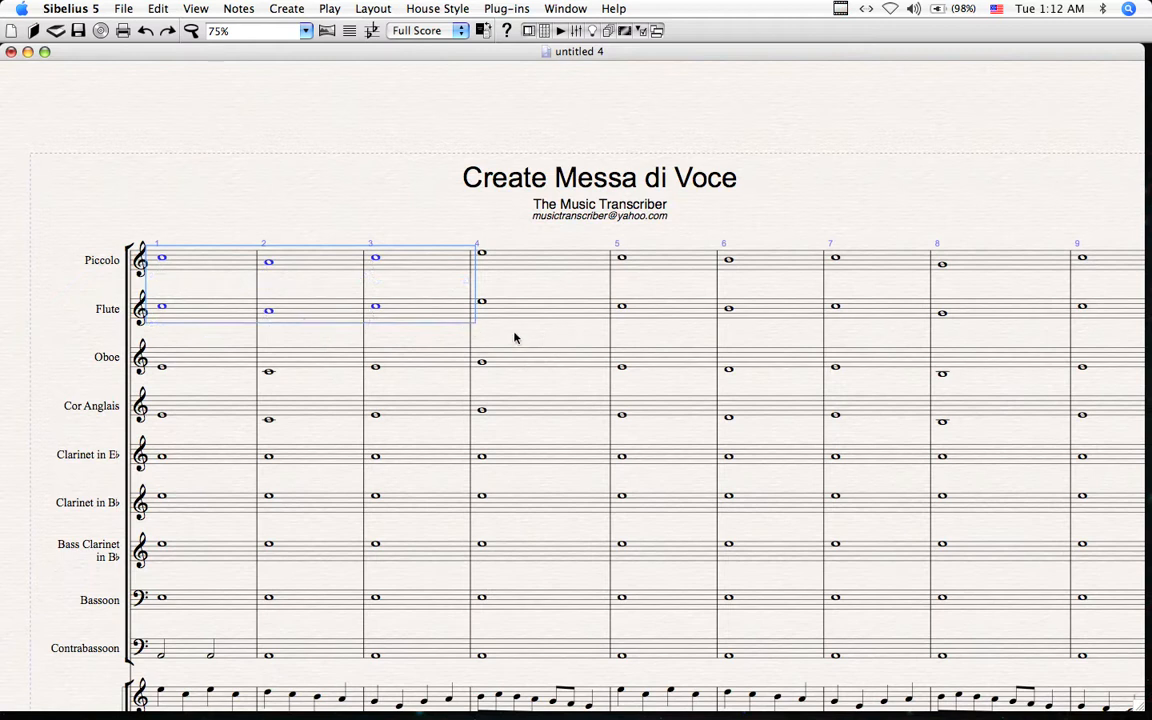
Step: Create reverse messa di voce hairpins with p expression markings between them in bars 1 through 3 of Piccolo and Flute
key("ctrl+m")
left_click(513, 307)
left_click(511, 337)
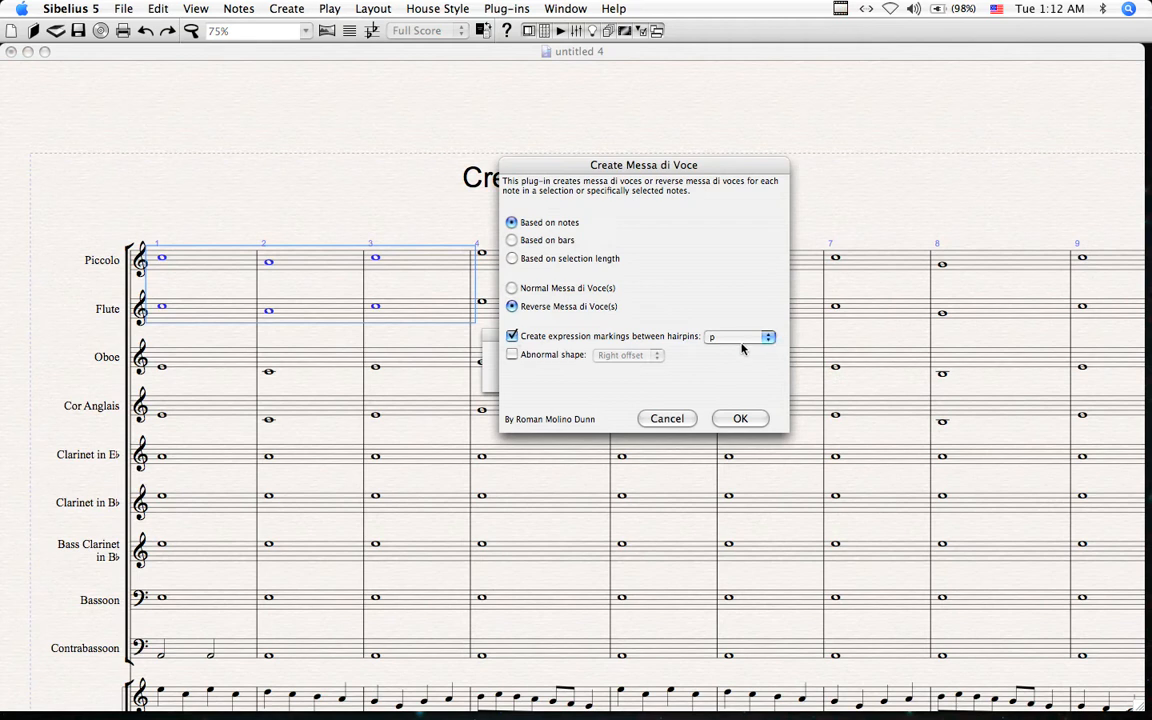
left_click(736, 340)
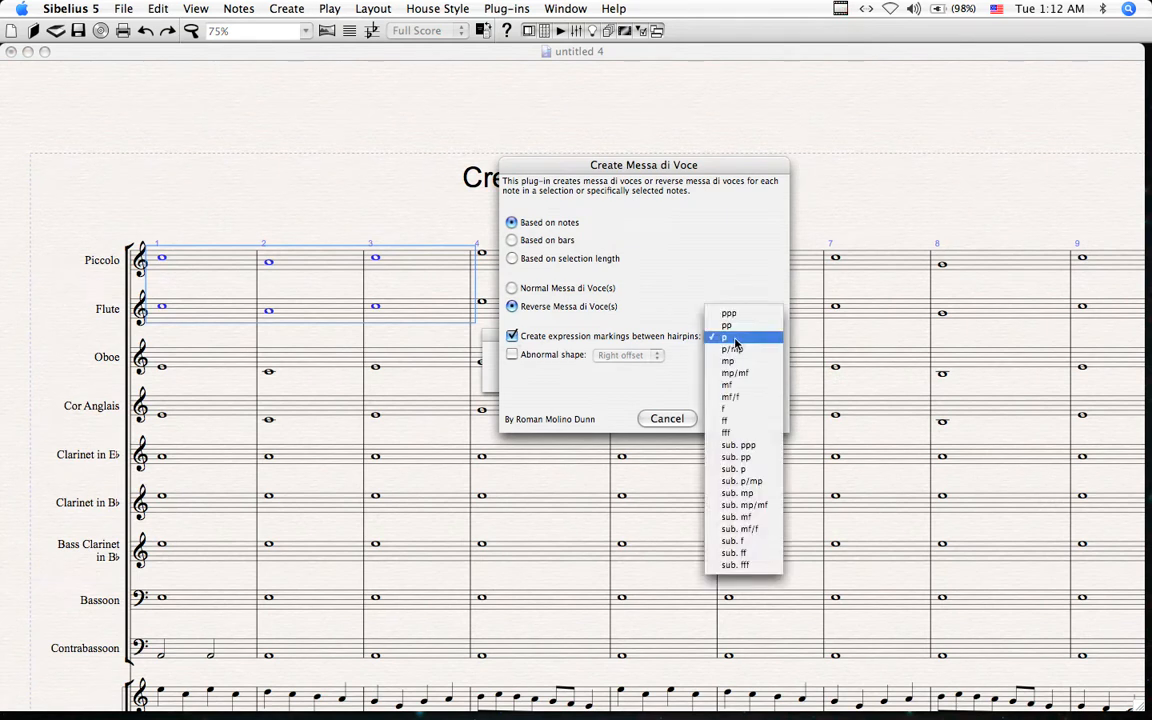
left_click(735, 340)
left_click(740, 418)
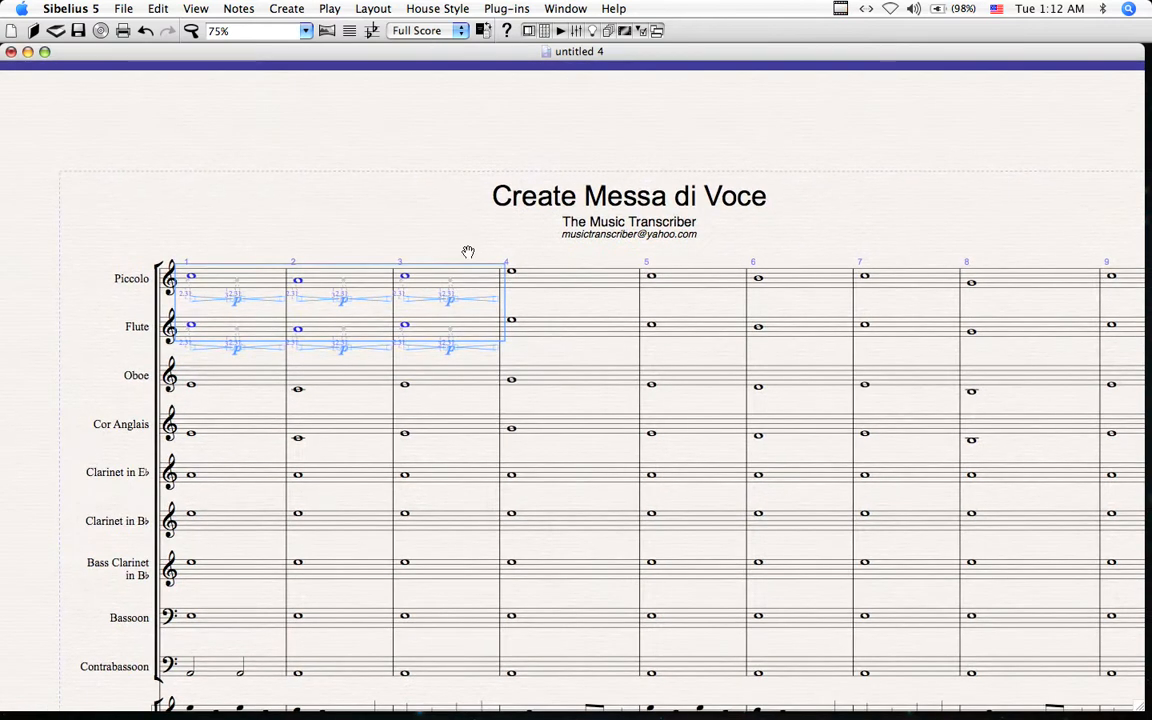
left_click_drag(432, 226, 444, 267)
left_click(409, 256)
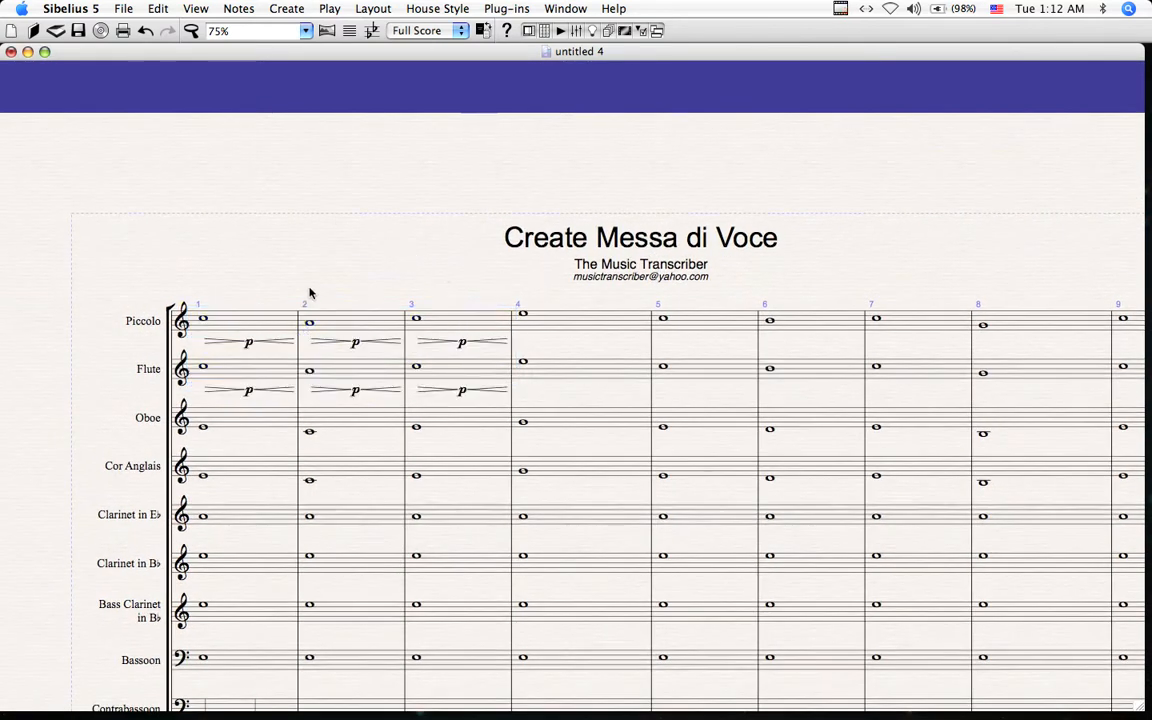
left_click_drag(382, 273, 354, 228)
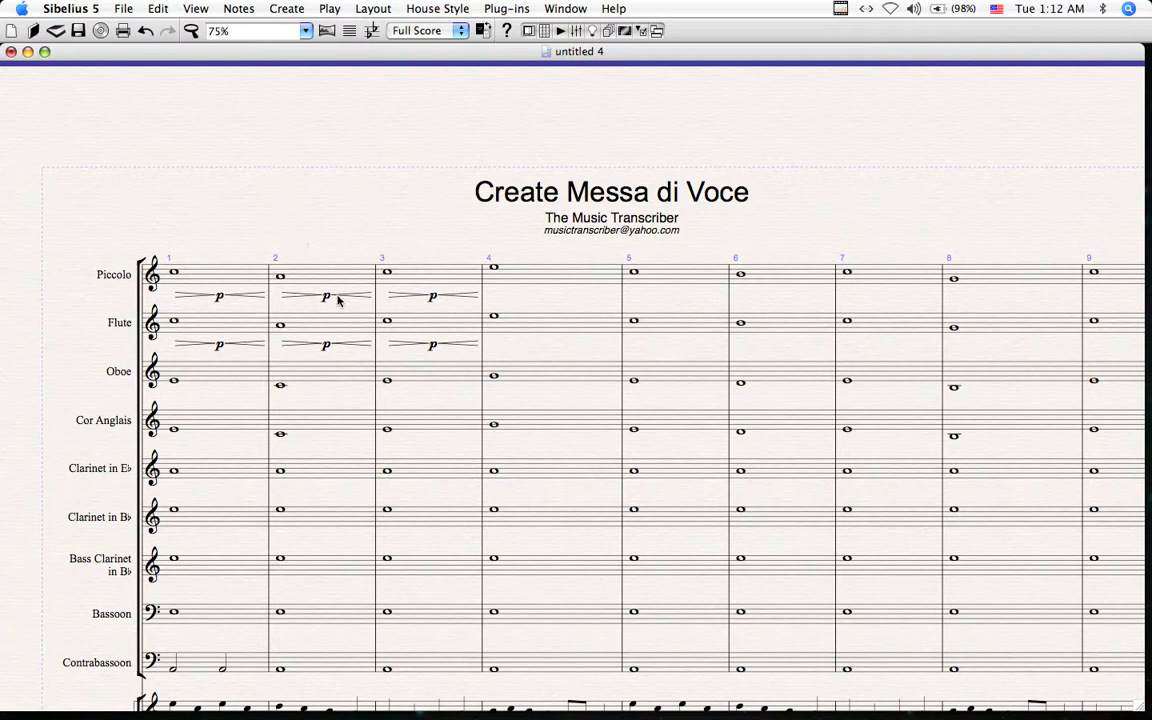
Step: Nudge the opening hairpin under Piccolo bar 1 slightly downward
left_click(202, 297)
key("Down")
key("Down")
left_click(356, 10)
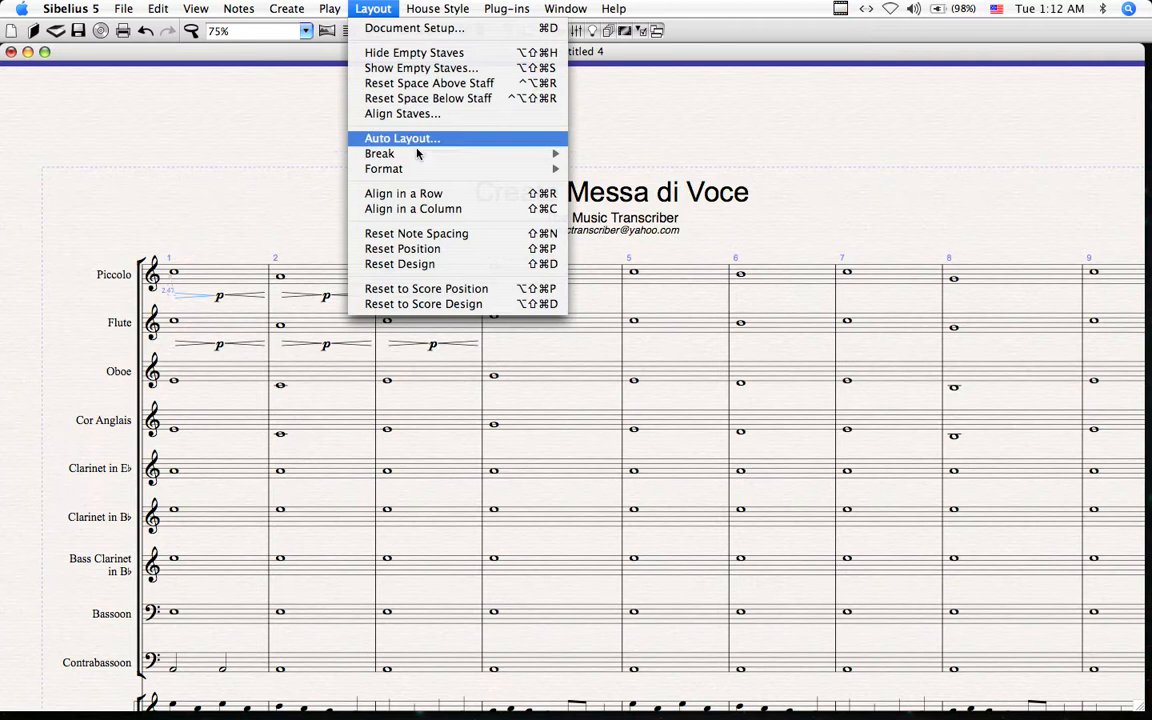
left_click(238, 168)
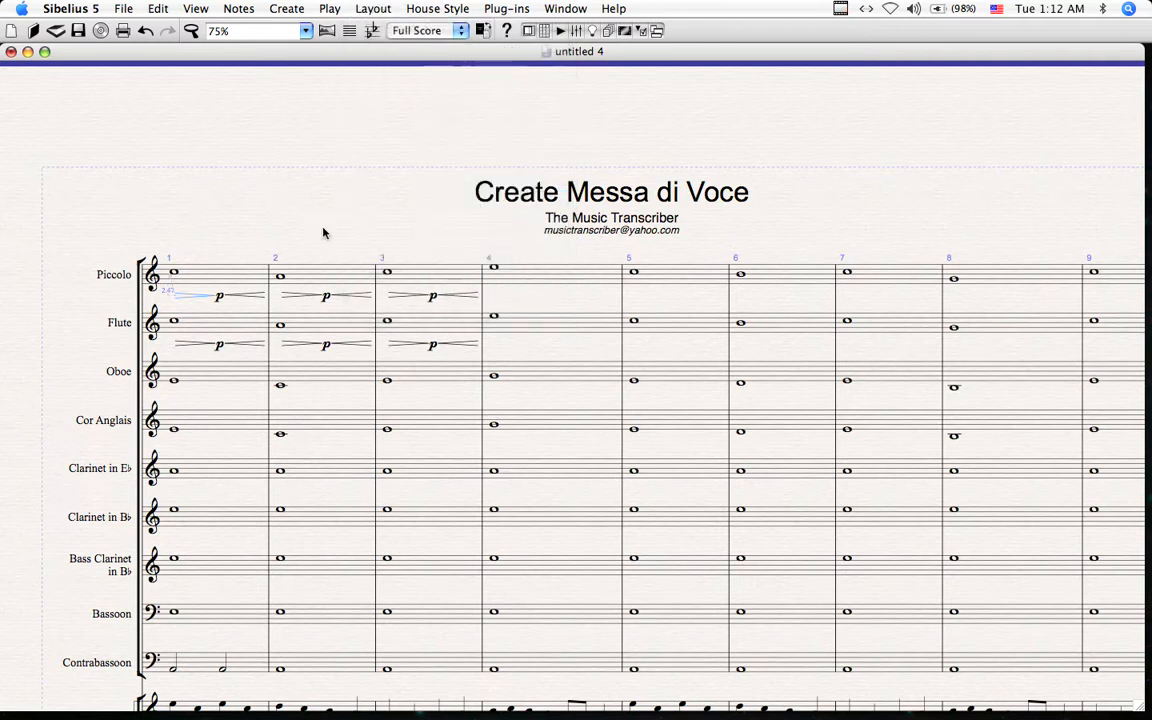
Step: Remove the hairpins and p markings from bars 1 through 3 of Piccolo and Flute
left_click(216, 284)
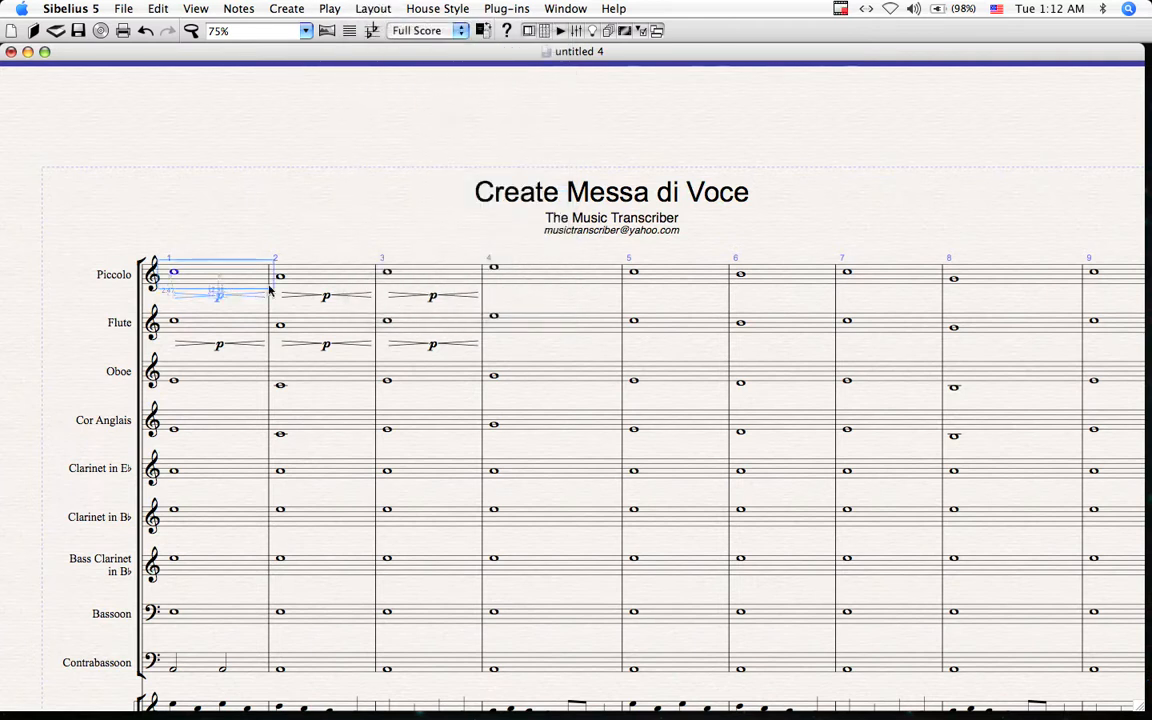
left_click(440, 330, "shift")
key("super+z")
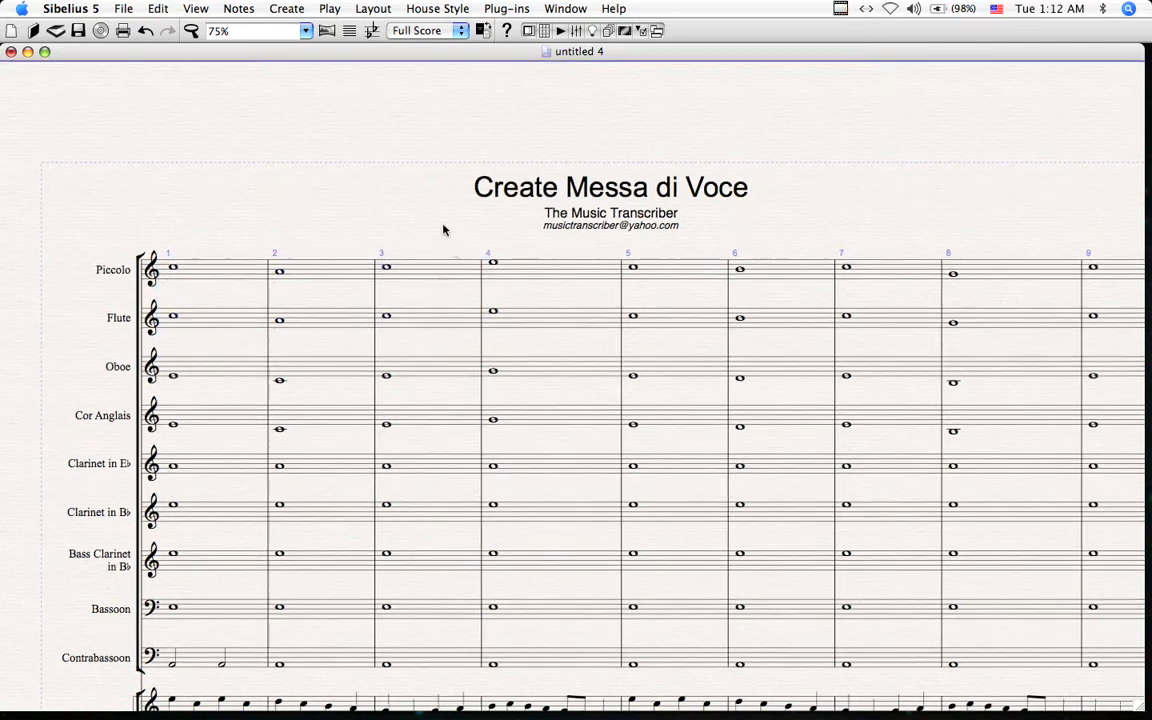
Step: Create normal messa di voce hairpins, based on bars, with the Right offset abnormal shape in bars 1 through 4 of Piccolo and Flute
left_click_drag(442, 229, 386, 177)
left_click(181, 212)
left_click(486, 259, "shift")
key("ctrl+m")
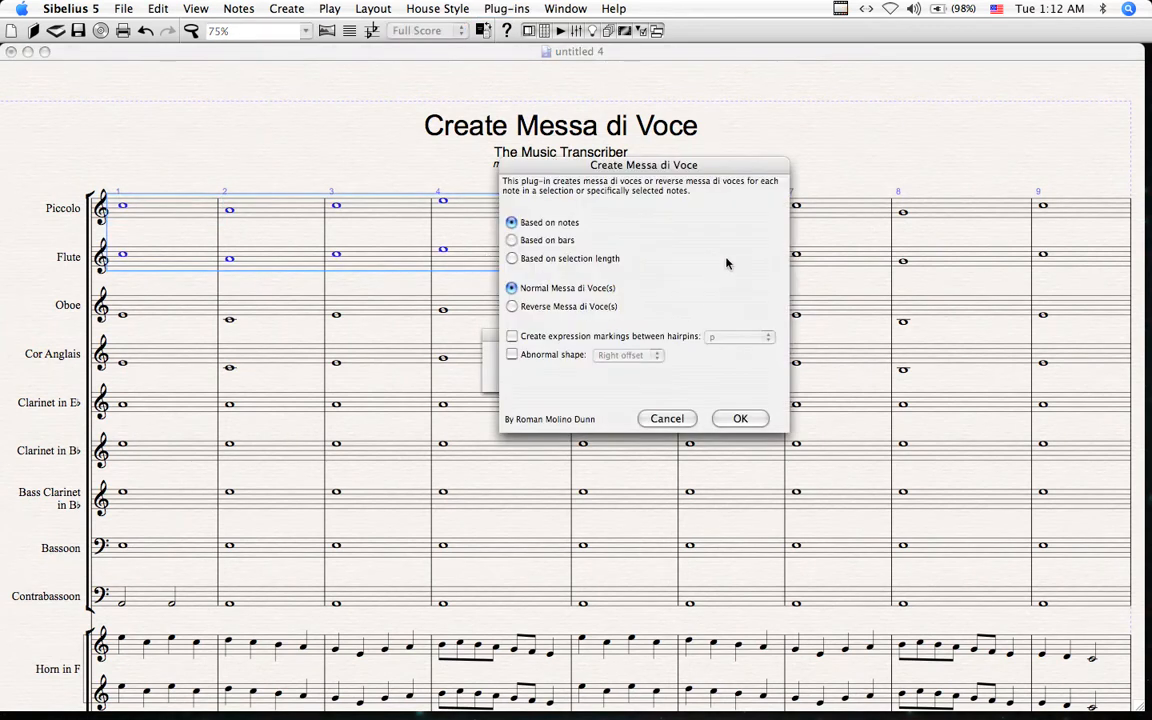
left_click(511, 356)
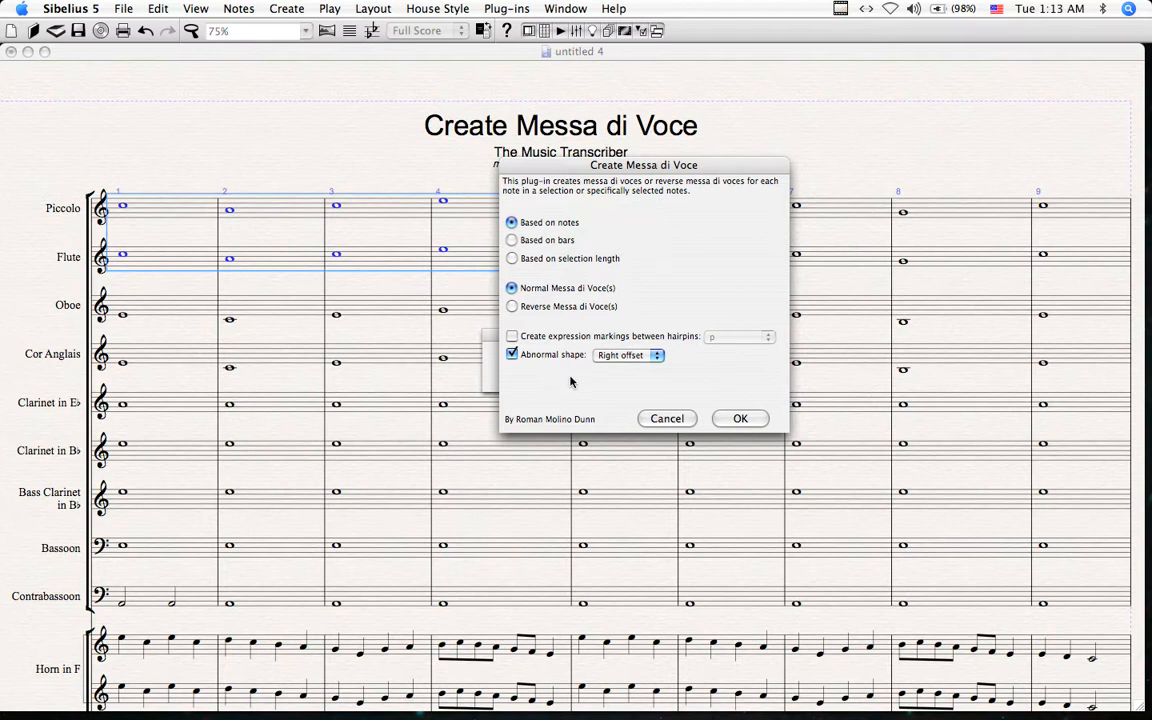
left_click(617, 356)
left_click(617, 356)
left_click(536, 242)
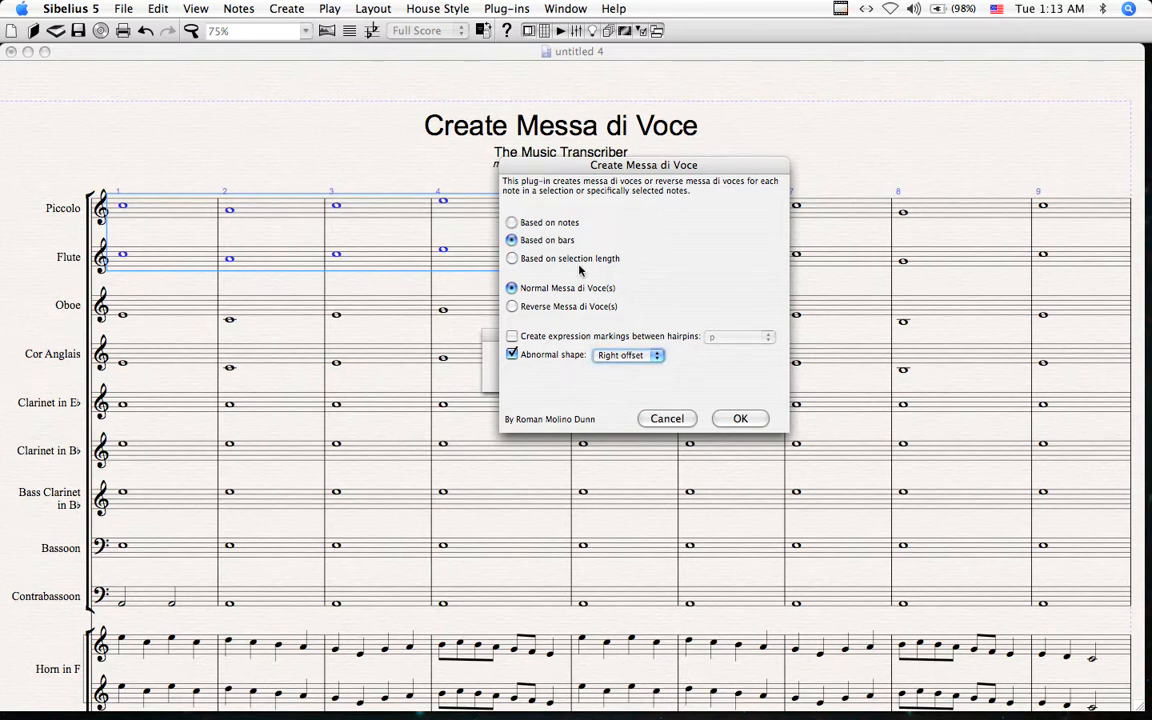
left_click(740, 419)
key("Escape")
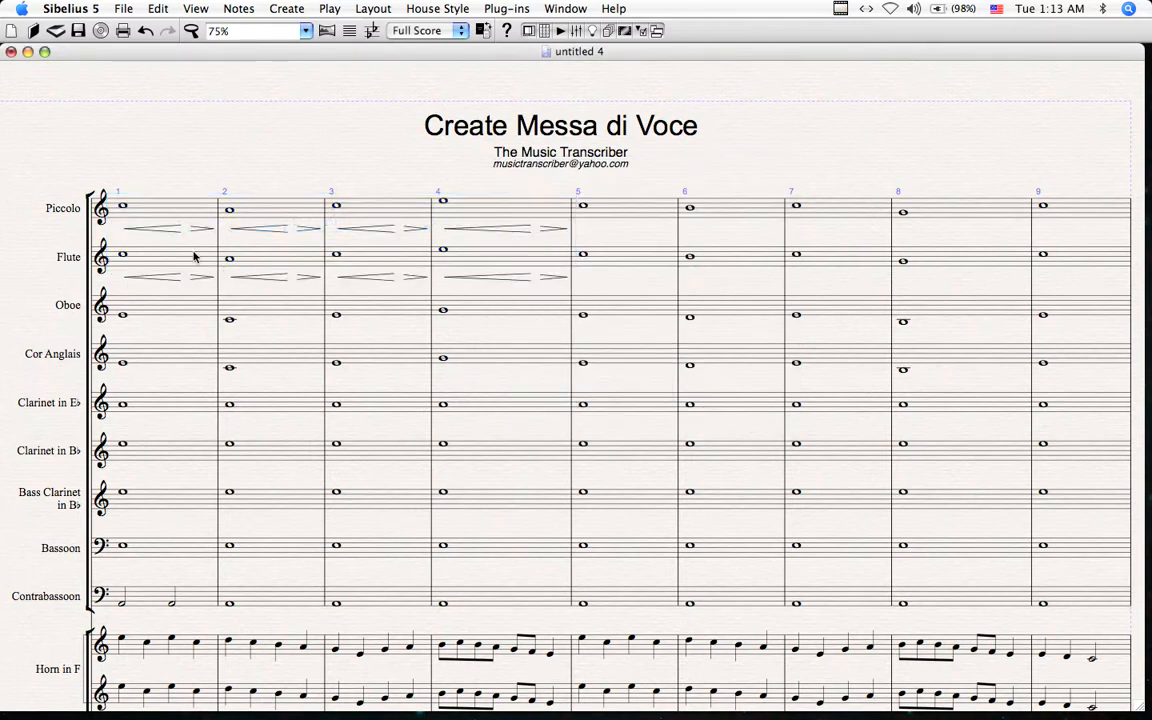
Step: Examine the shape of the right-offset hairpins under bars 1 through 4 of Piccolo and Flute
left_click_drag(418, 178, 423, 196)
left_click_drag(310, 168, 331, 215)
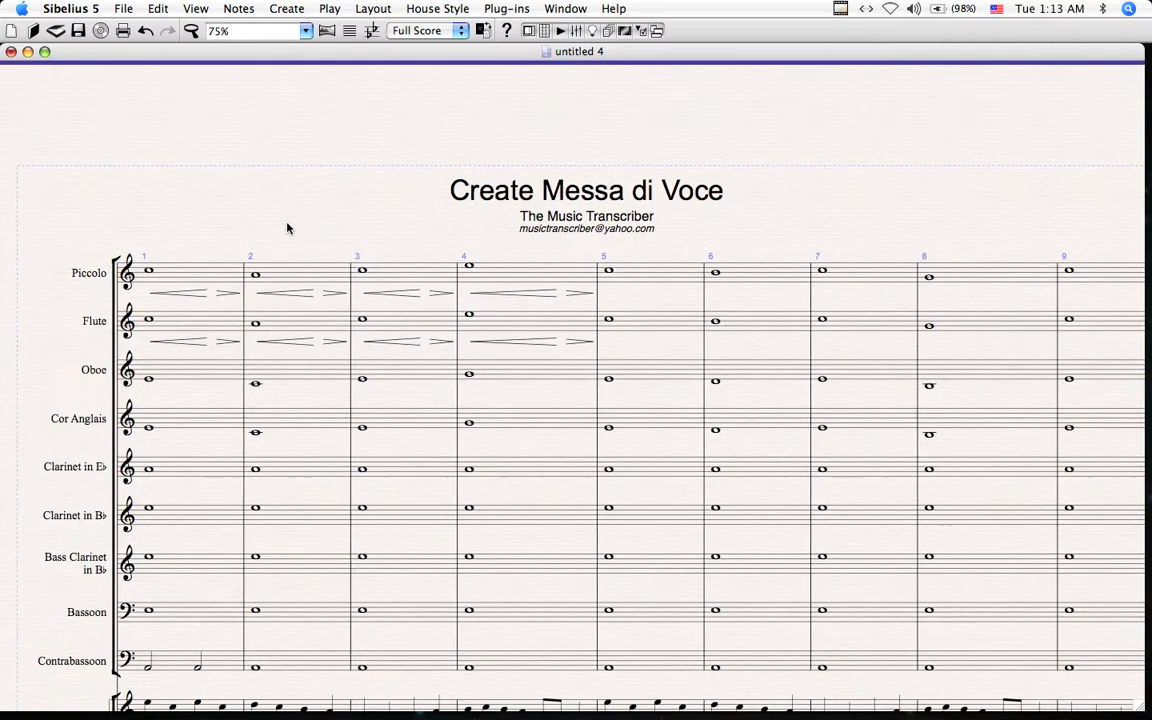
left_click(186, 293)
left_click_drag(296, 241, 359, 212)
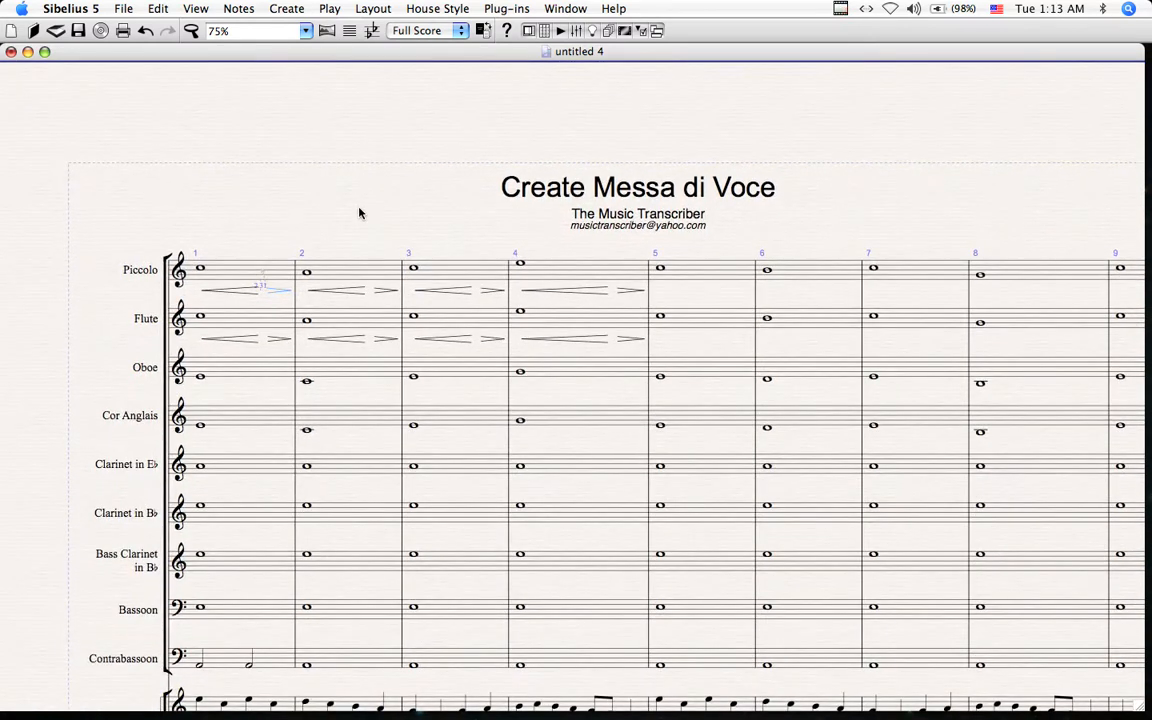
left_click_drag(361, 213, 353, 196)
left_click(593, 210)
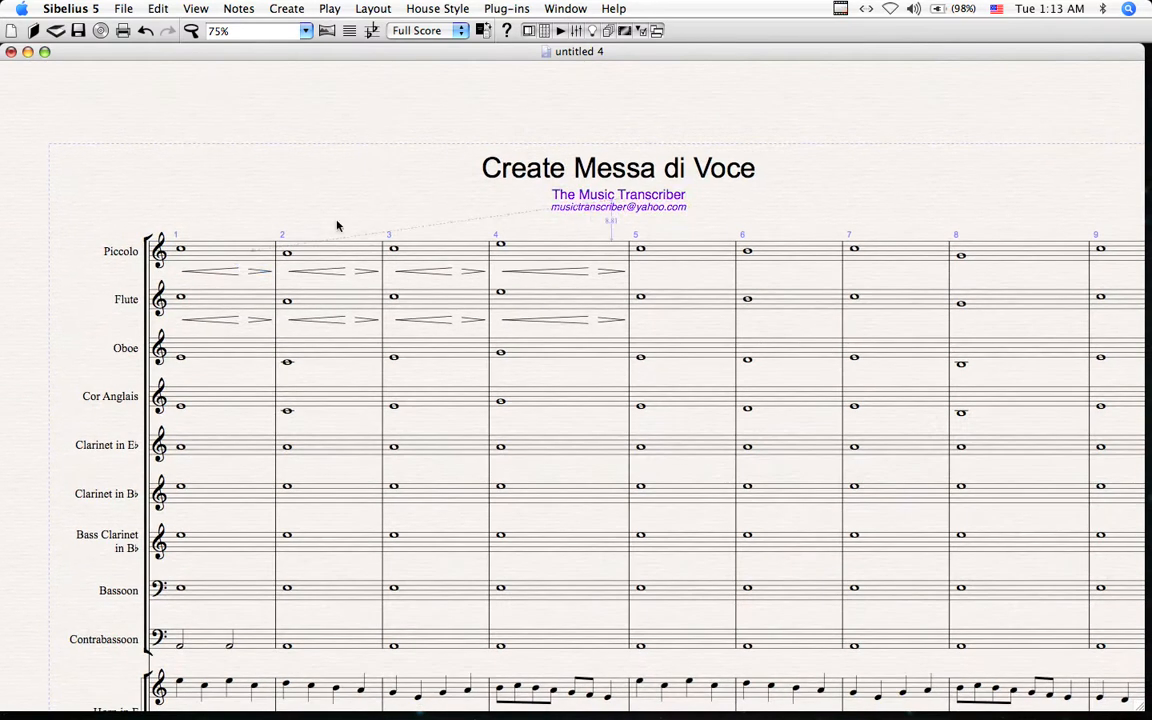
left_click_drag(319, 202, 314, 161)
left_click_drag(388, 150, 396, 206)
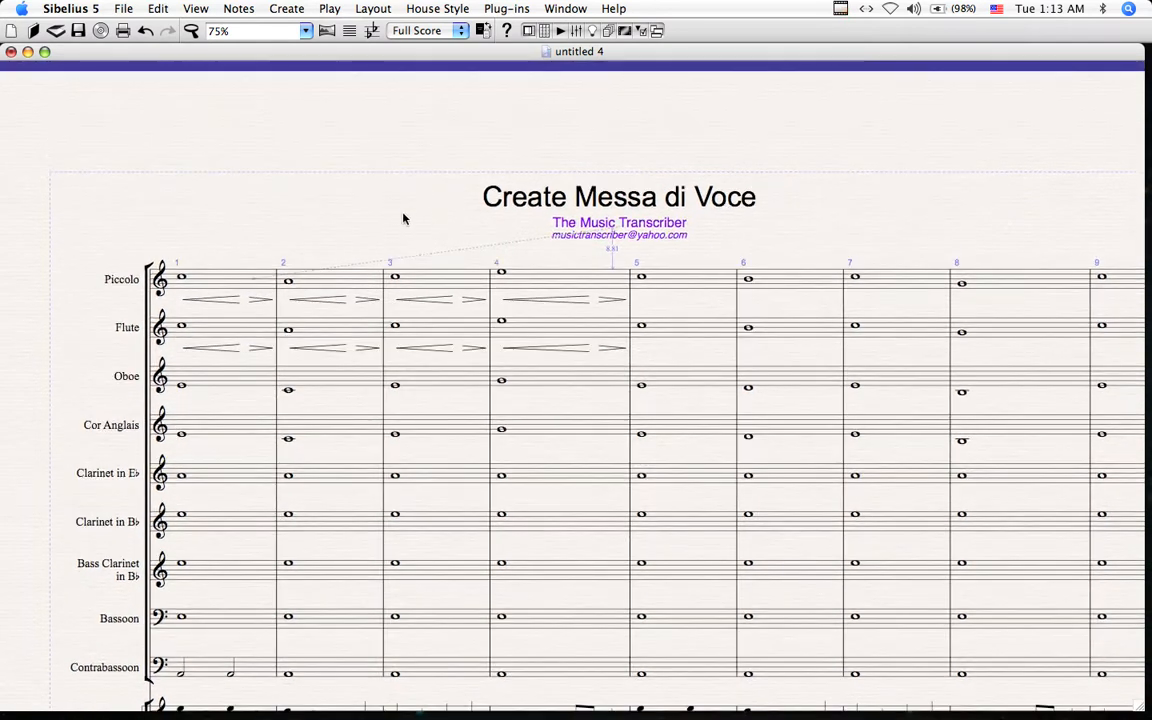
Step: Delete the right-offset hairpins from bars 1 through 4 of Piccolo and Flute
left_click(266, 298)
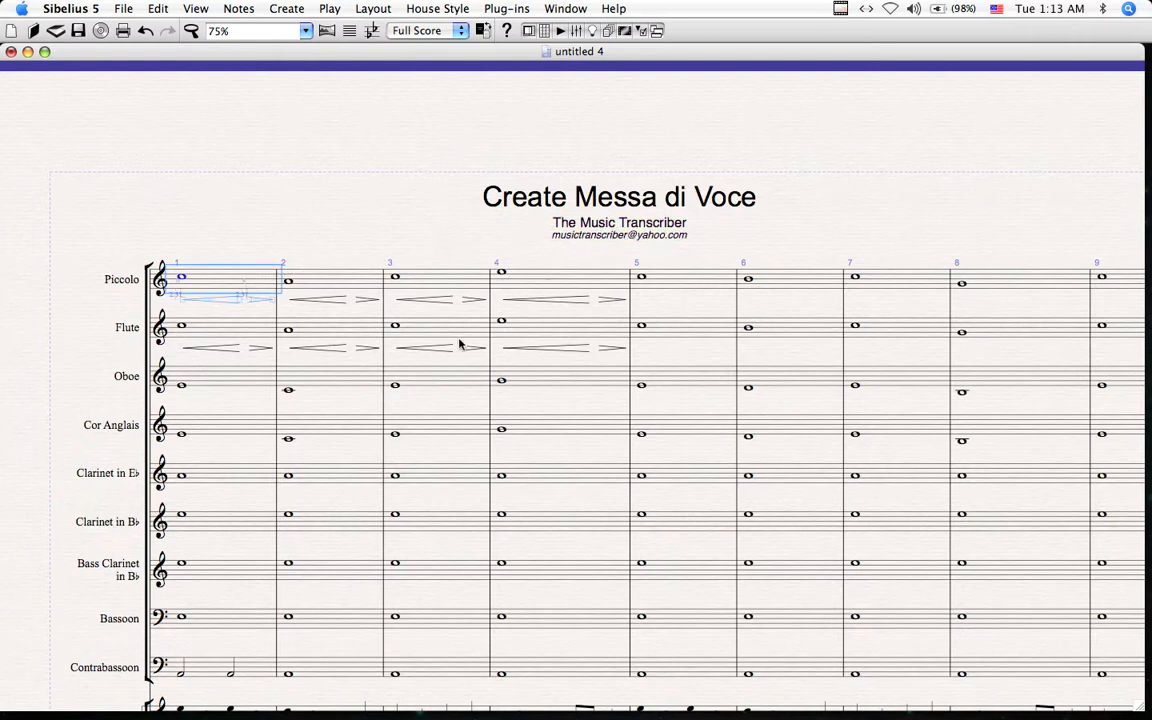
left_click(606, 331, "shift")
key("shift+alt+d")
key("Delete")
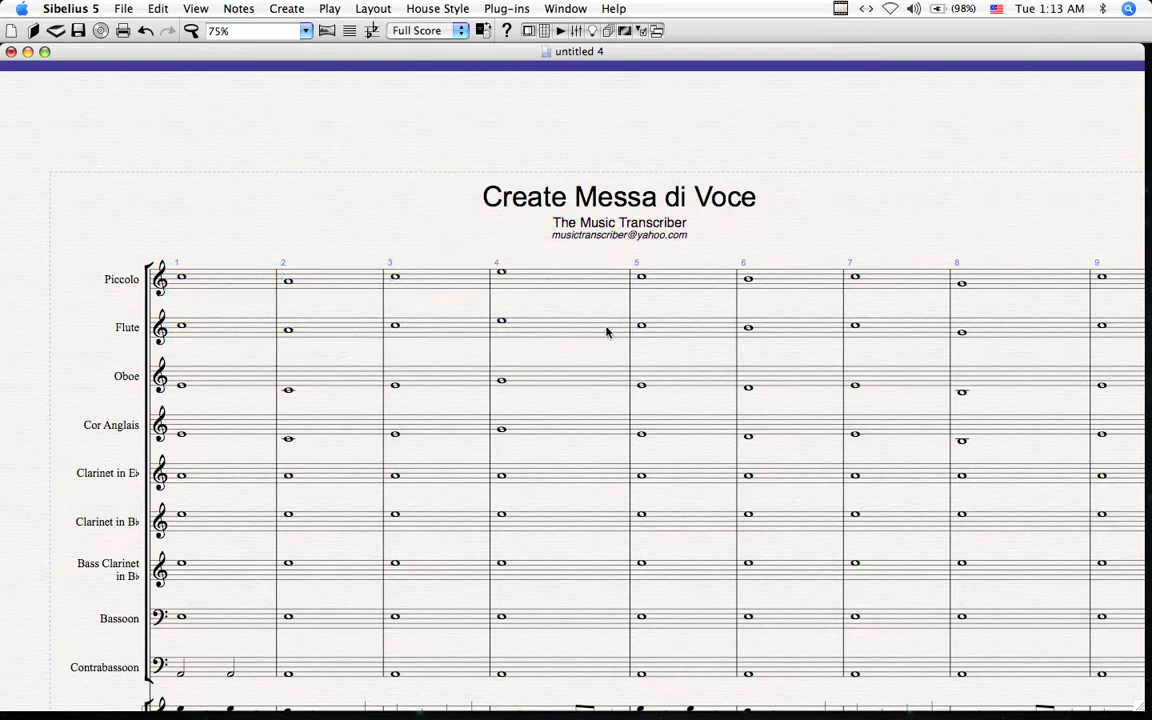
Step: Create normal Left offset messa di voce hairpins, based on bars, in bars 1 through 6 of Piccolo, Flute and Oboe, and undo them
left_click(240, 276)
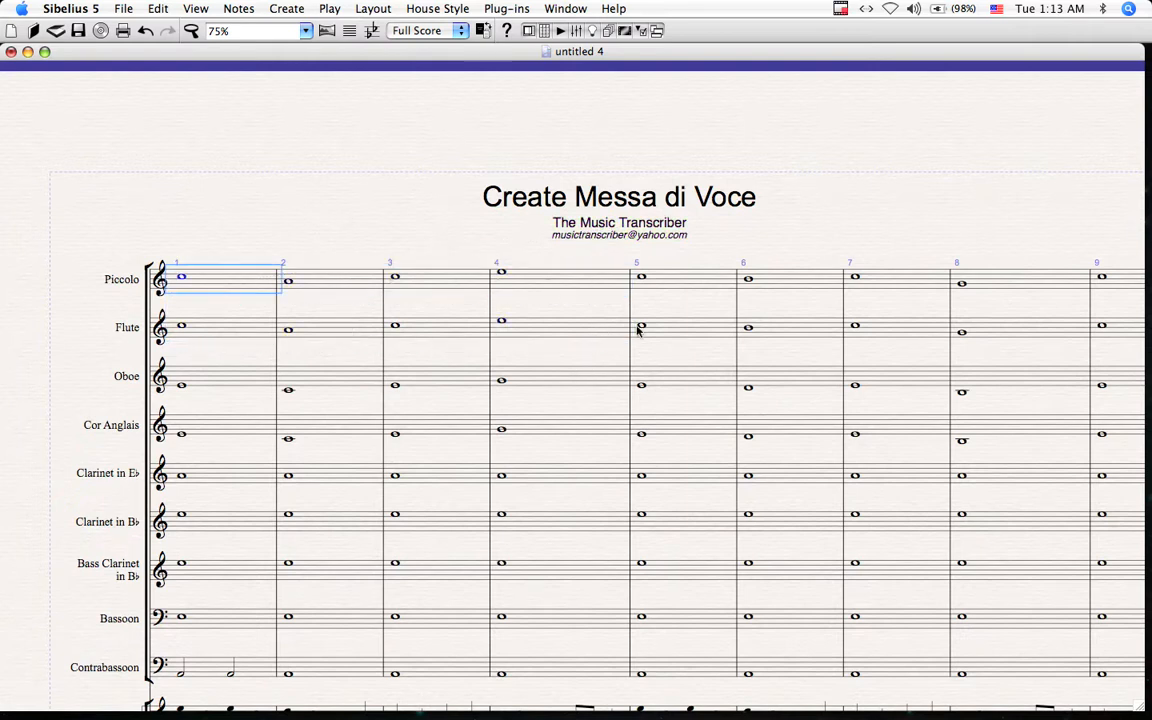
scroll(766, 378, "right", 2)
left_click(771, 382, "shift")
key("super+shift+m")
left_click(550, 355)
left_click(628, 355)
left_click(636, 373)
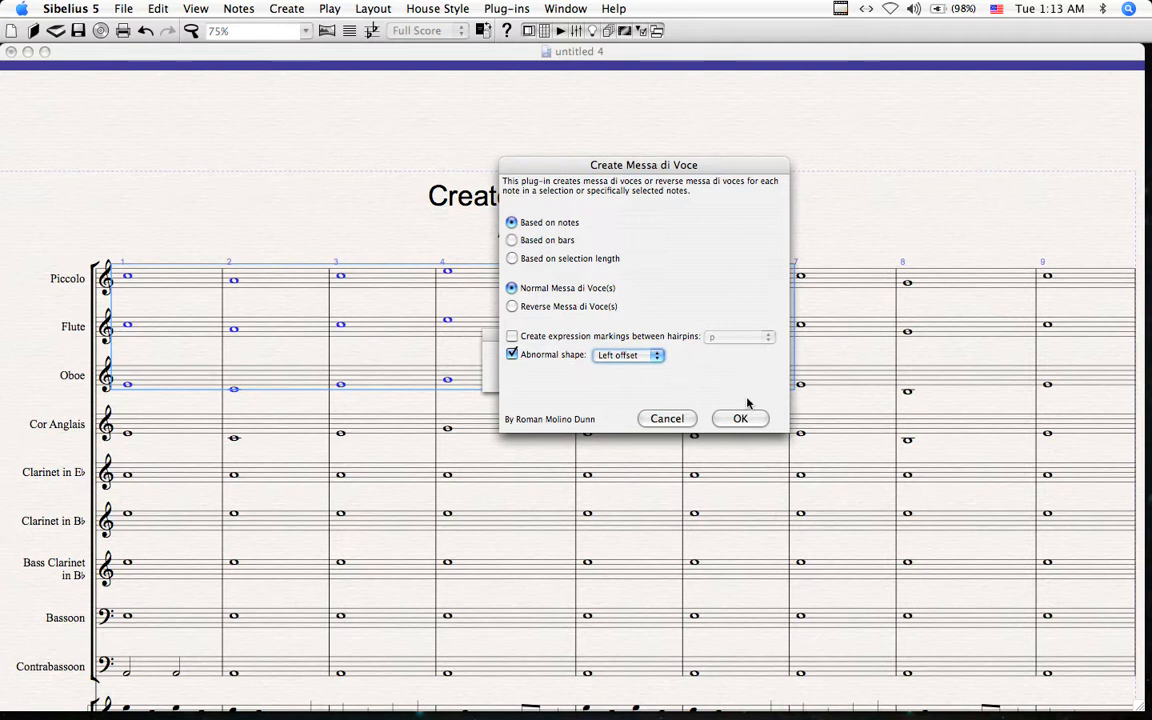
left_click(511, 240)
left_click(740, 419)
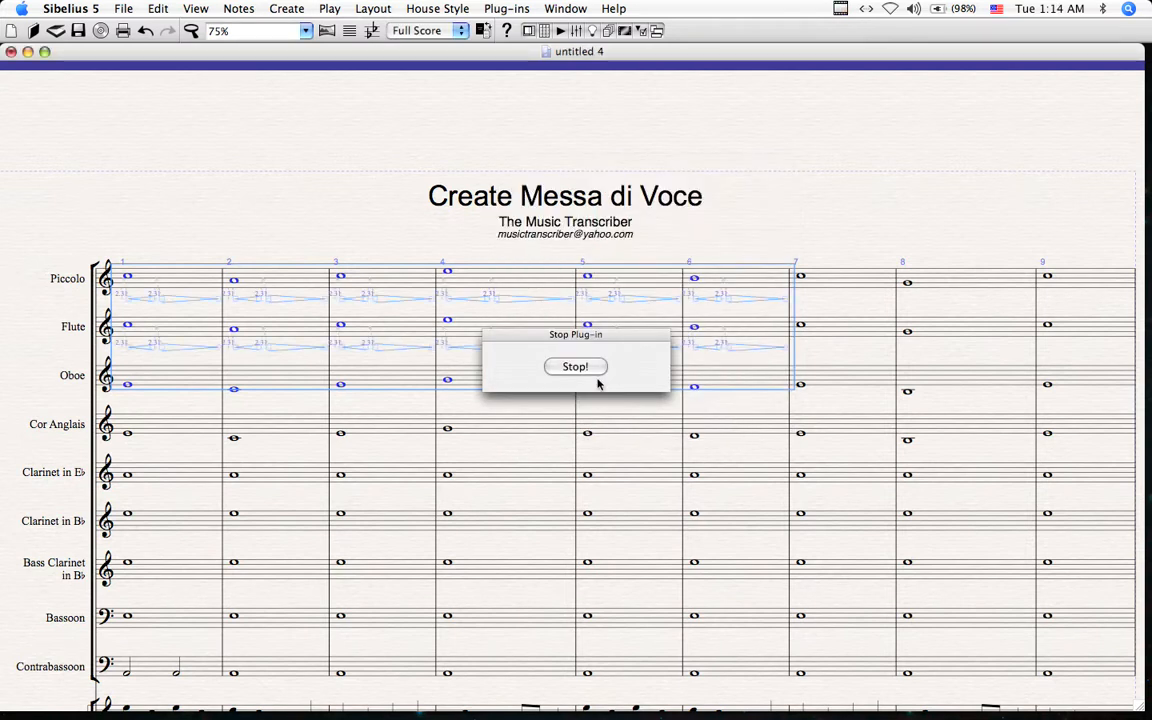
left_click_drag(547, 411, 533, 409)
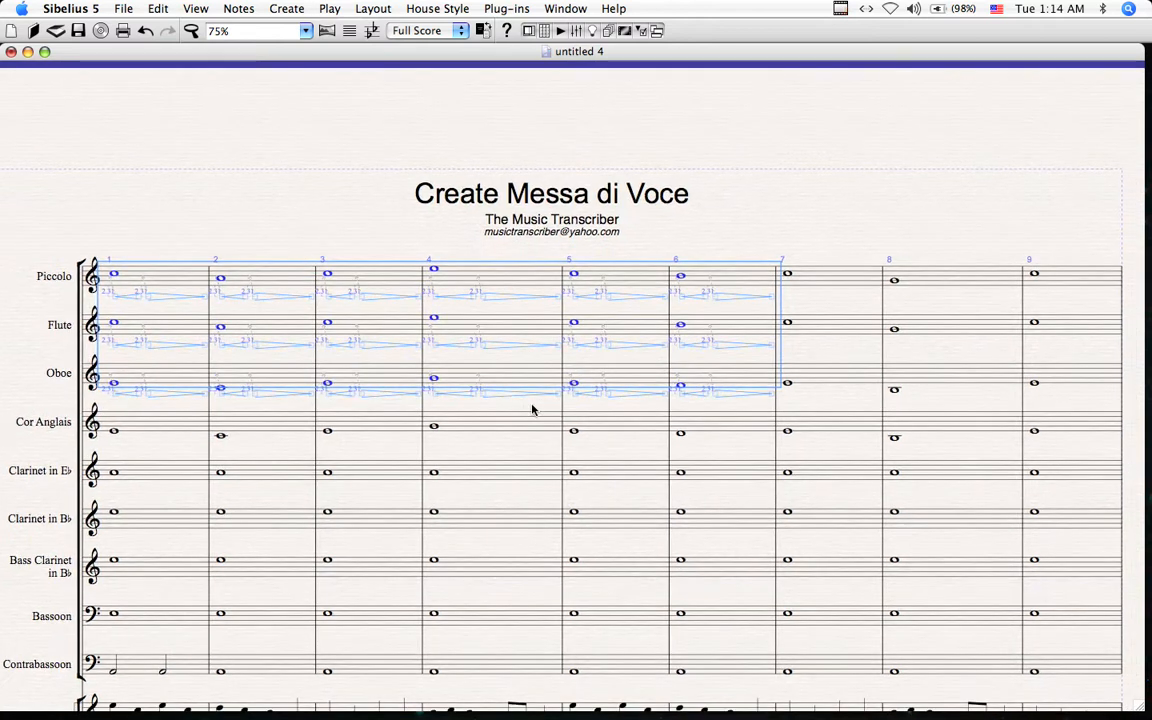
key("super+z")
Step: Create normal messa di voce hairpins, based on notes, with f markings and Right offset in bars 1 through 6 of Piccolo, Flute and Oboe
scroll(252, 239, "down", 3)
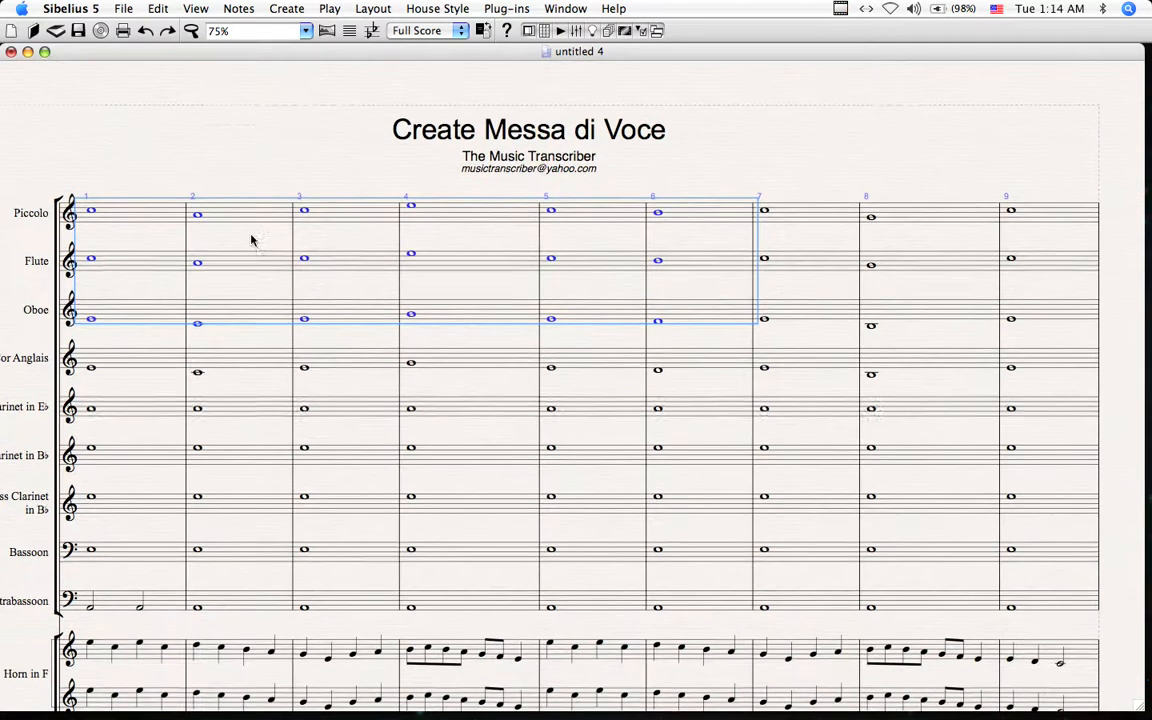
key("ctrl+m")
left_click(511, 336)
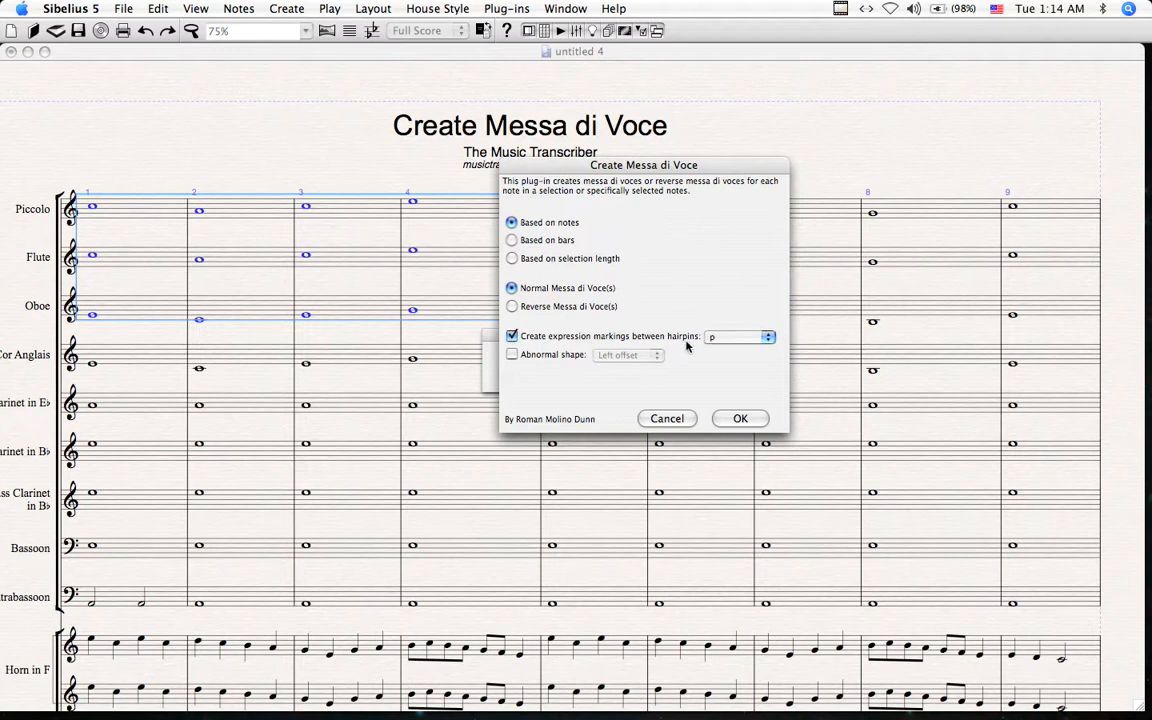
left_click(720, 339)
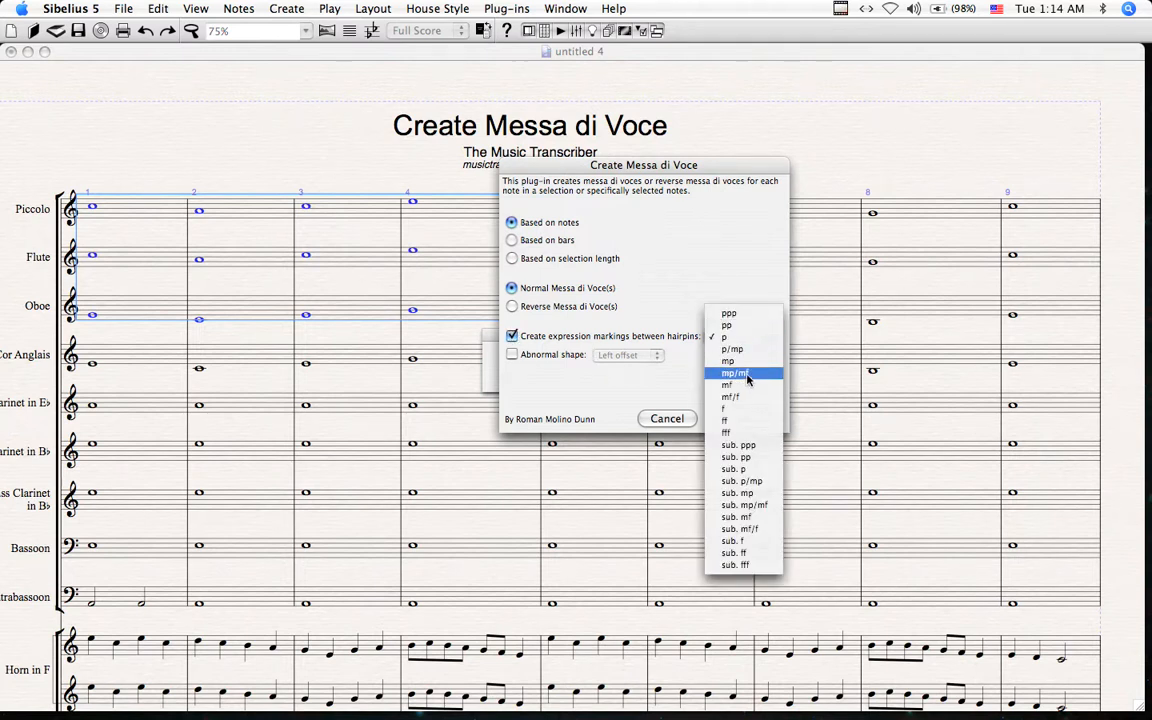
left_click(738, 409)
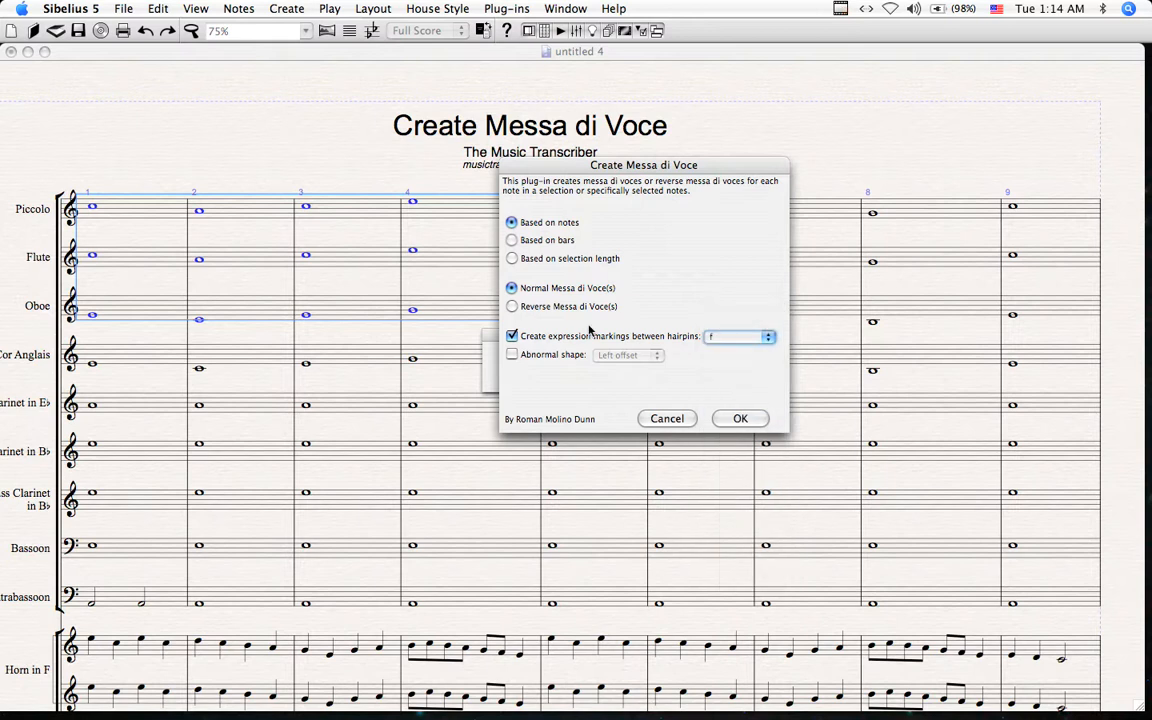
left_click(512, 355)
left_click(628, 355)
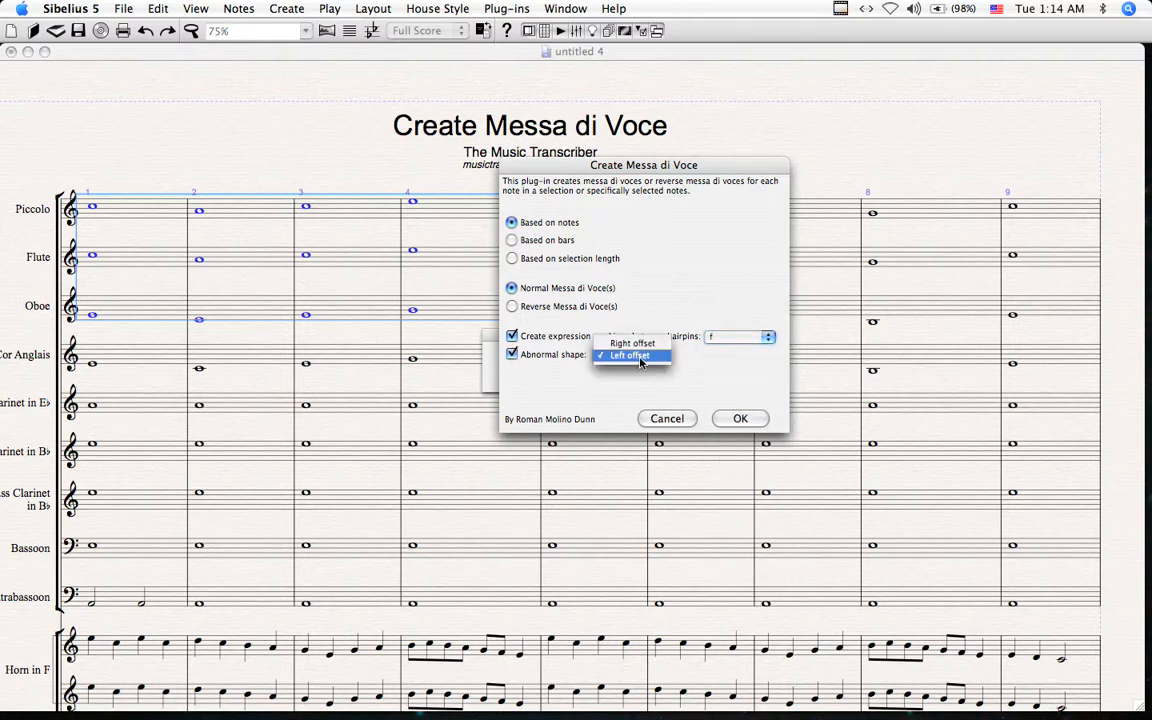
left_click(641, 345)
left_click(545, 241)
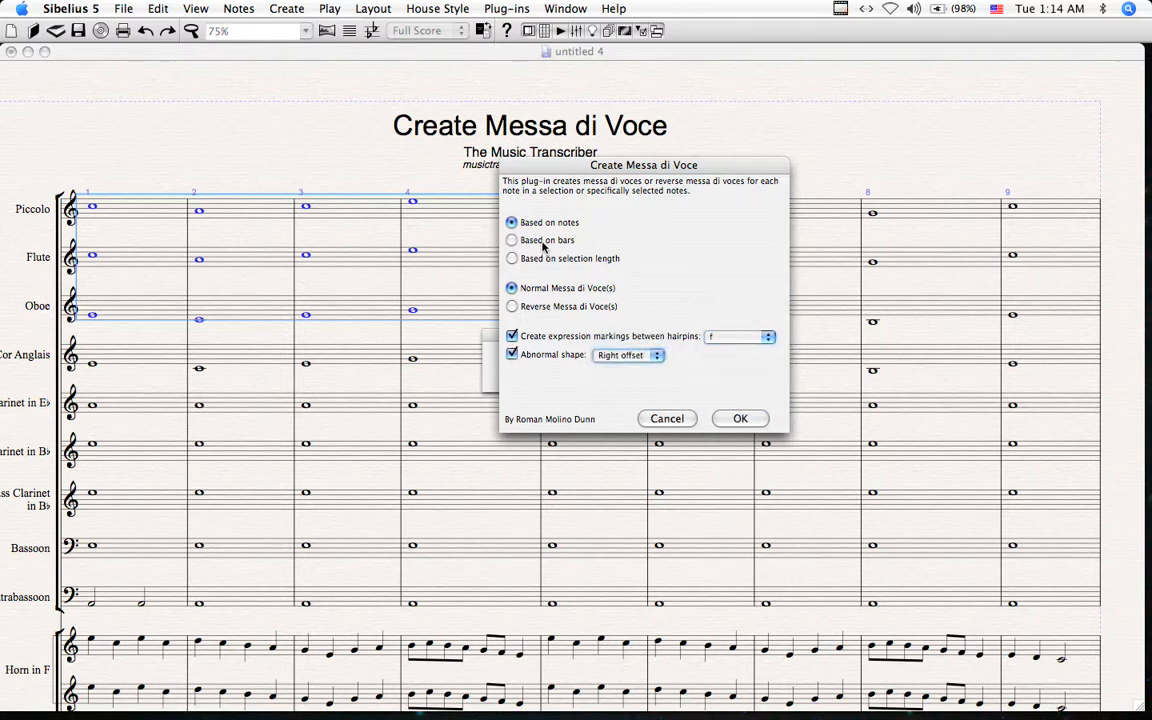
left_click(739, 419)
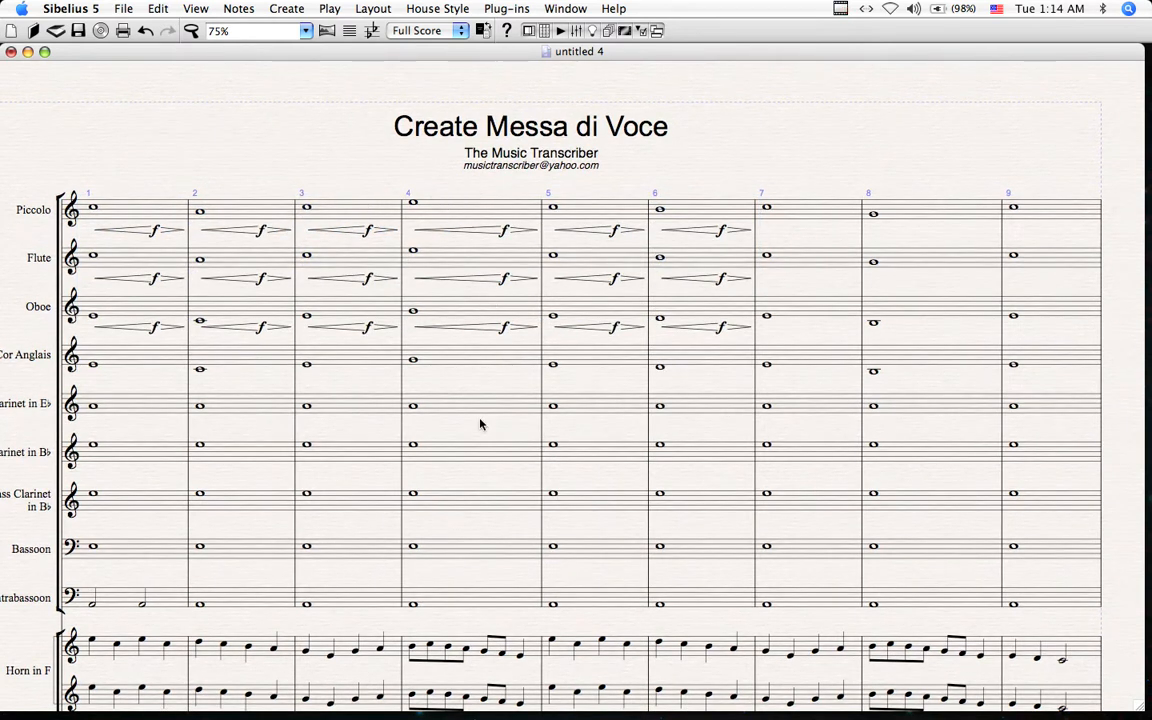
scroll(479, 400, "down", 3)
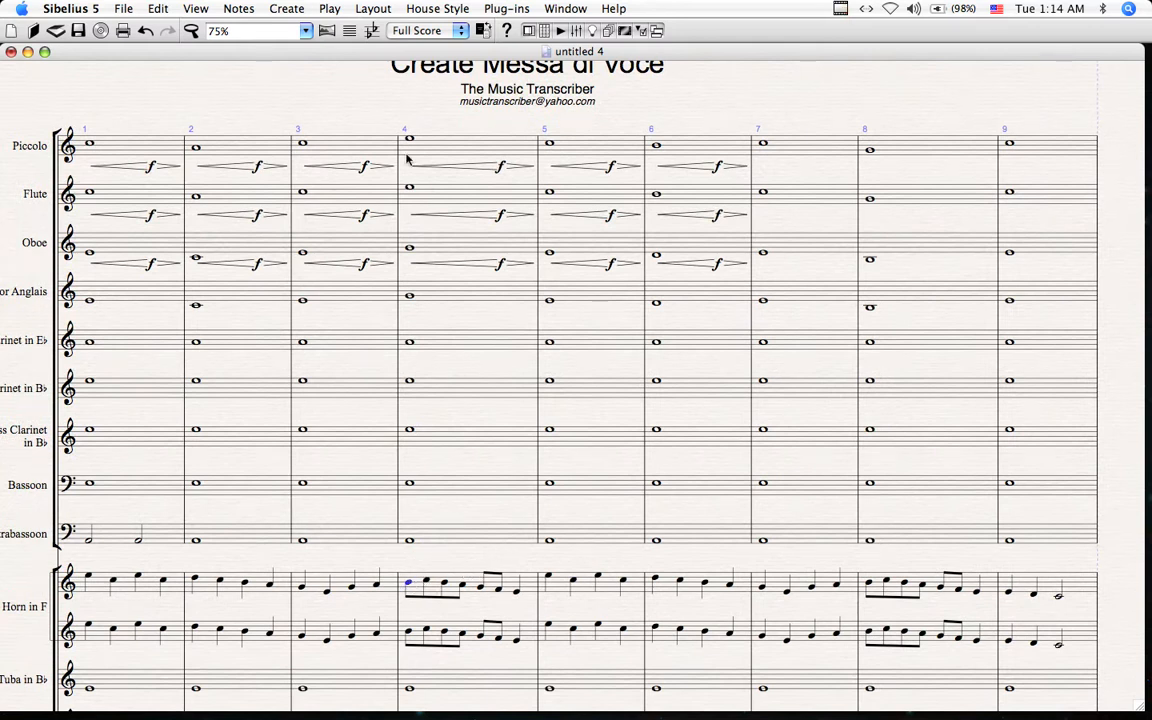
left_click_drag(440, 135, 488, 157)
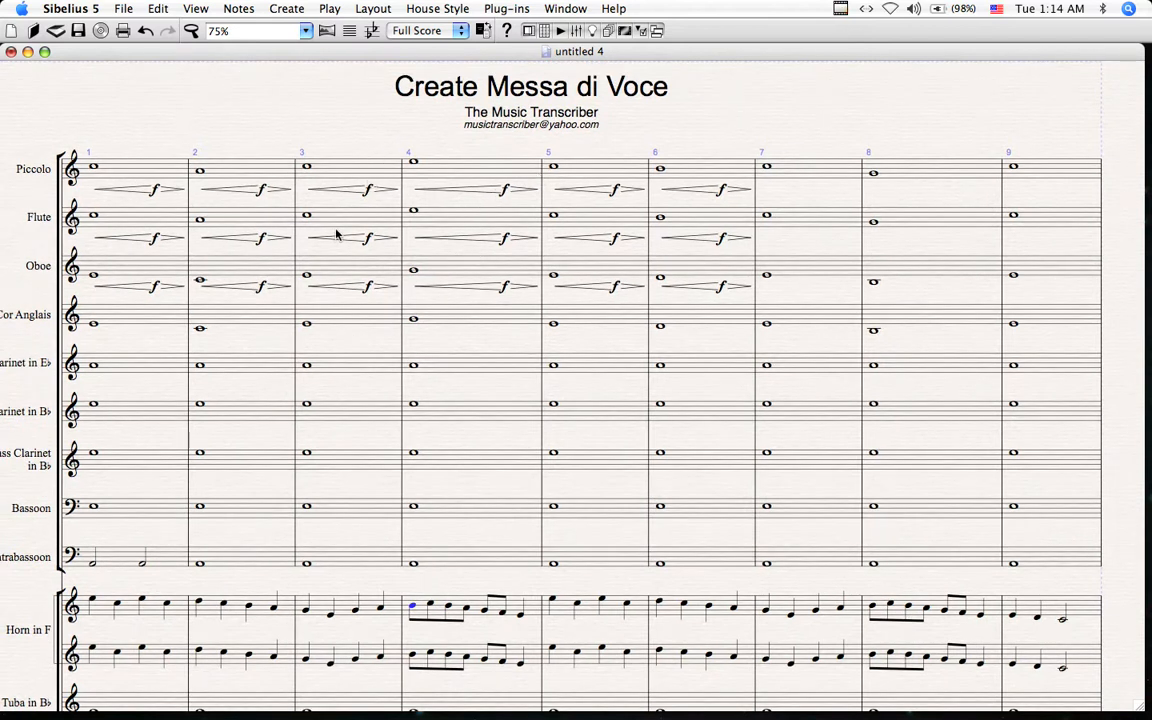
left_click_drag(472, 149, 470, 163)
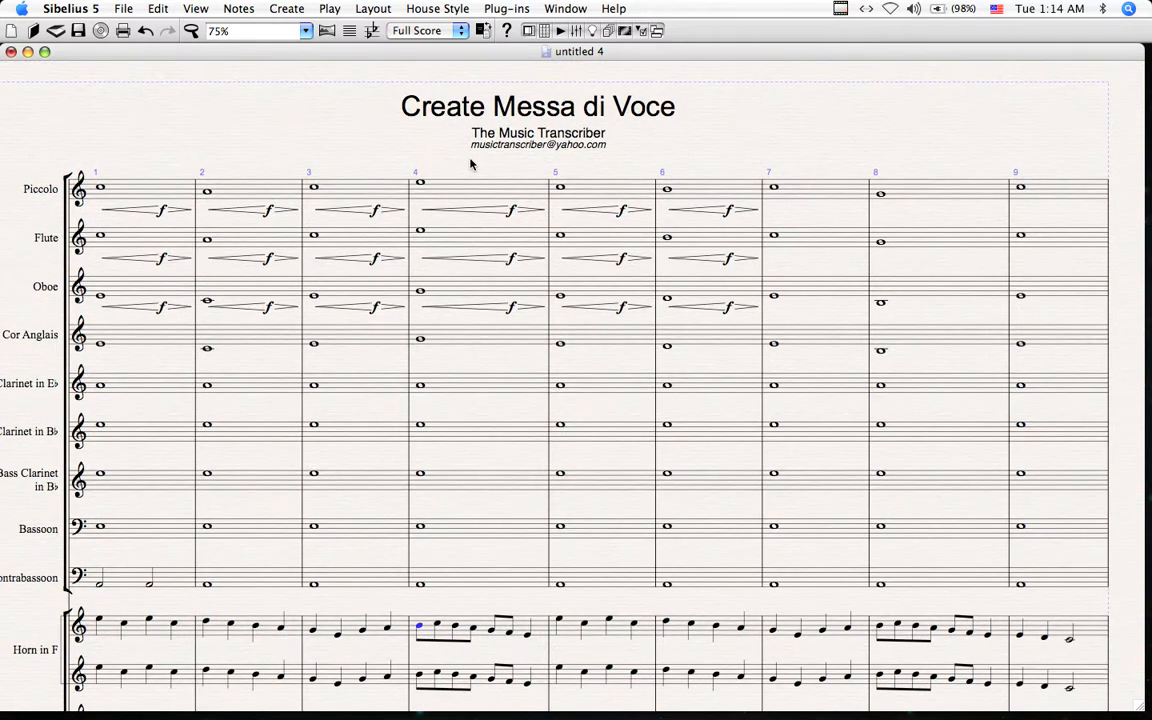
Step: Delete the hairpins and f markings from bars 1 through 6 of Piccolo, Flute and Oboe
left_click(140, 186)
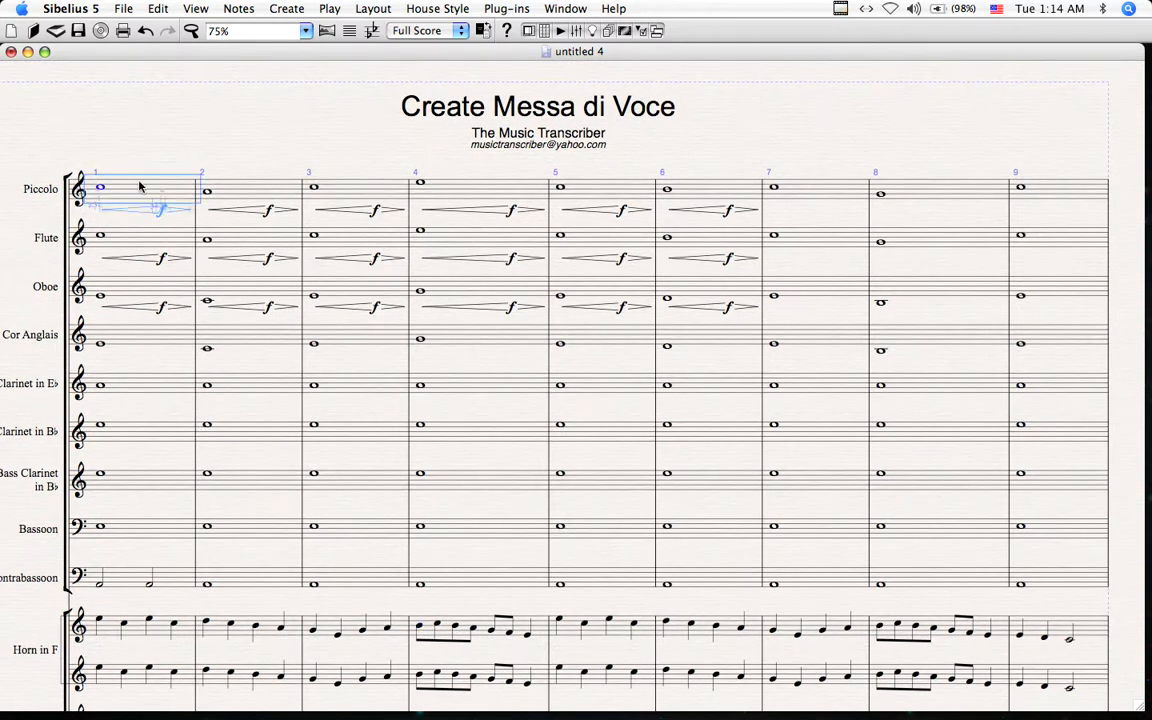
key("super+a")
key("Escape")
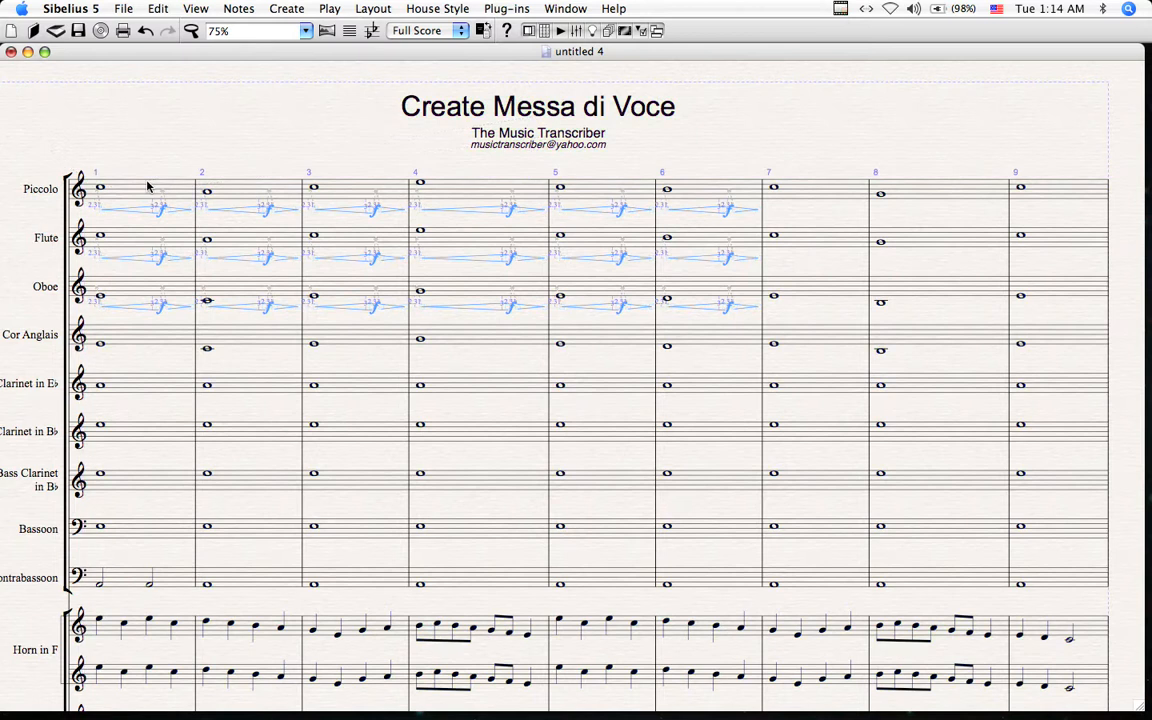
key("Delete")
Step: Set up Create Messa di Voce for the entire score: reverse hairpins, based on bars, with the Left offset abnormal shape
left_click_drag(195, 147, 249, 106)
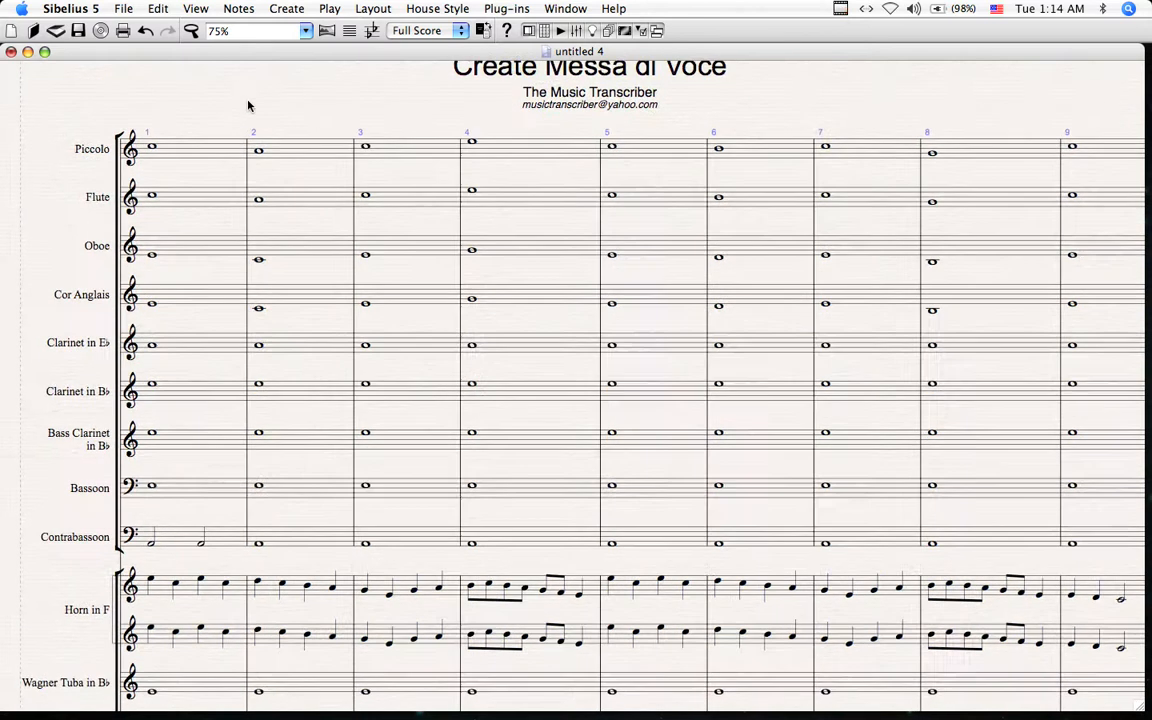
key("super+minus")
key("super+0")
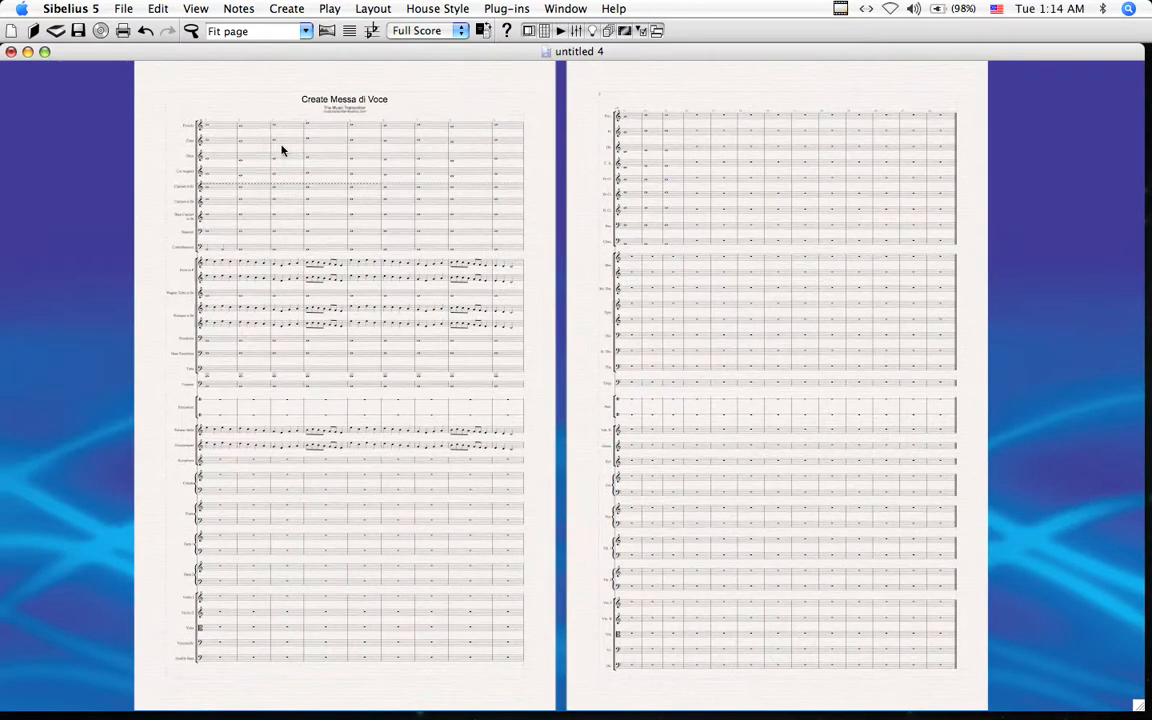
key("super+a")
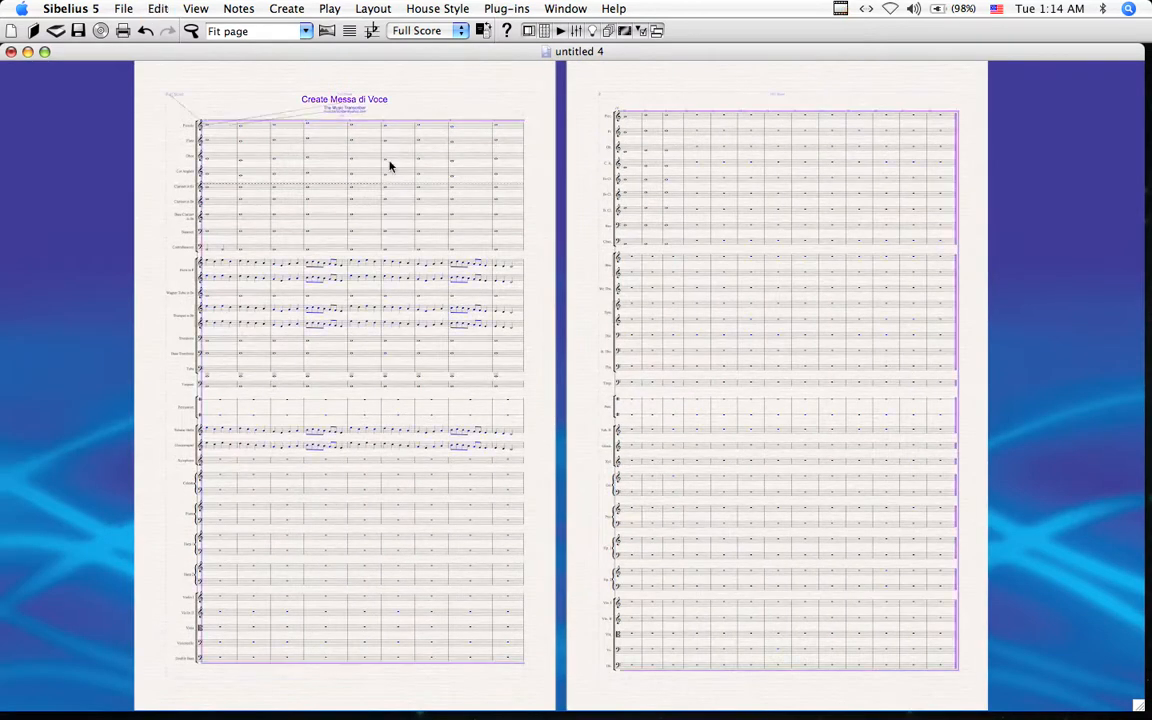
key("super+equal")
key("super+Home")
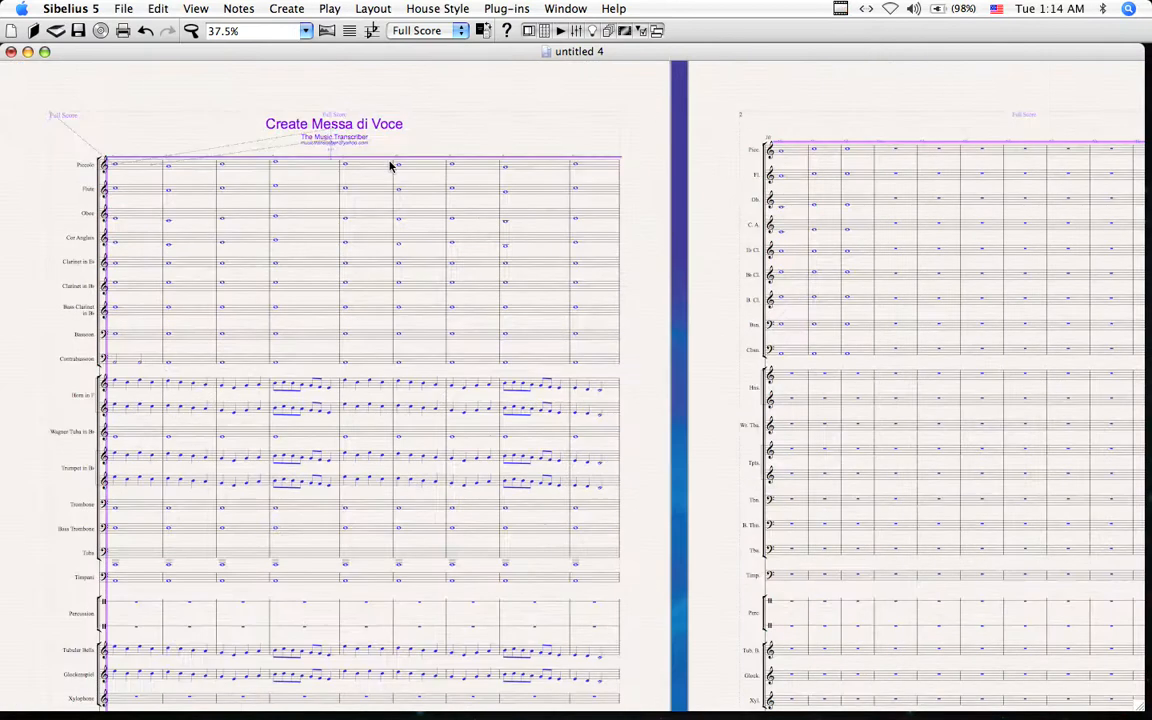
key("super+shift+m")
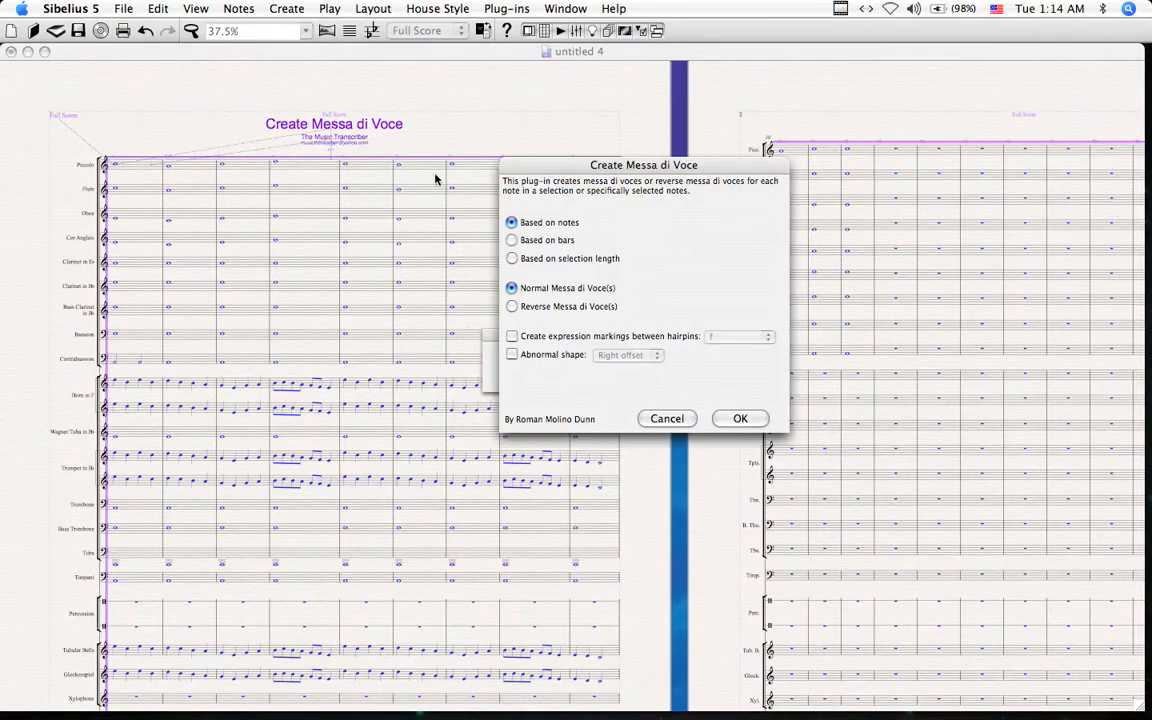
left_click(513, 240)
left_click(546, 308)
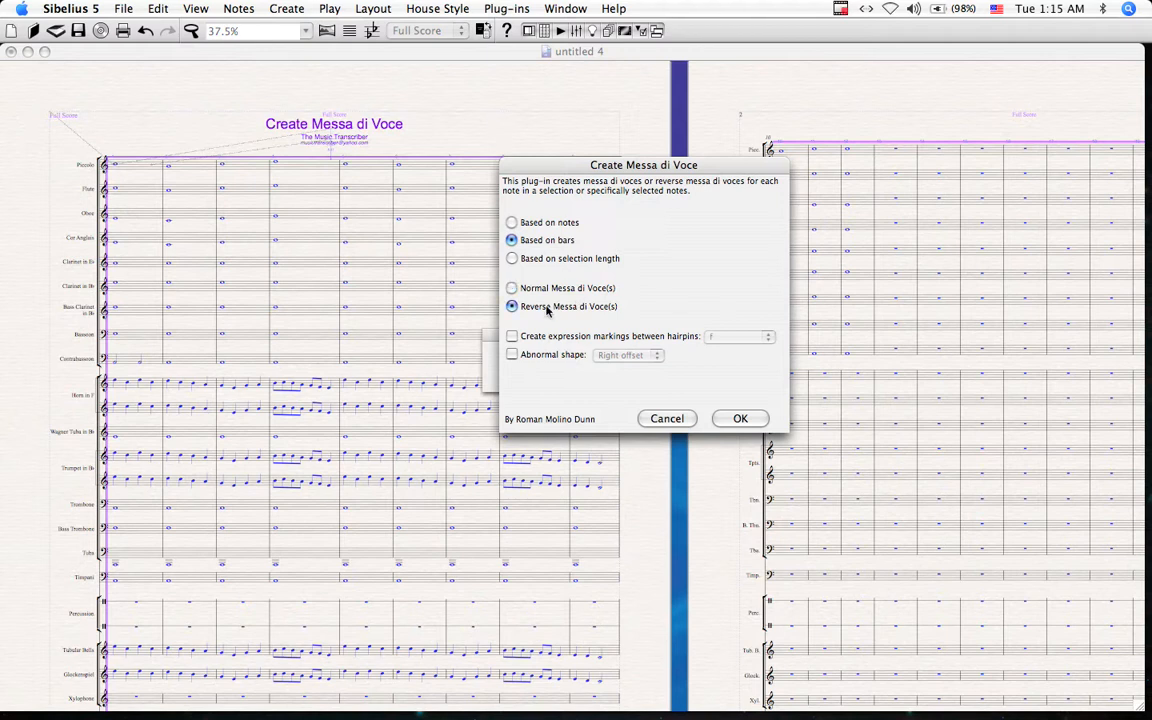
left_click(512, 354)
left_click(626, 356)
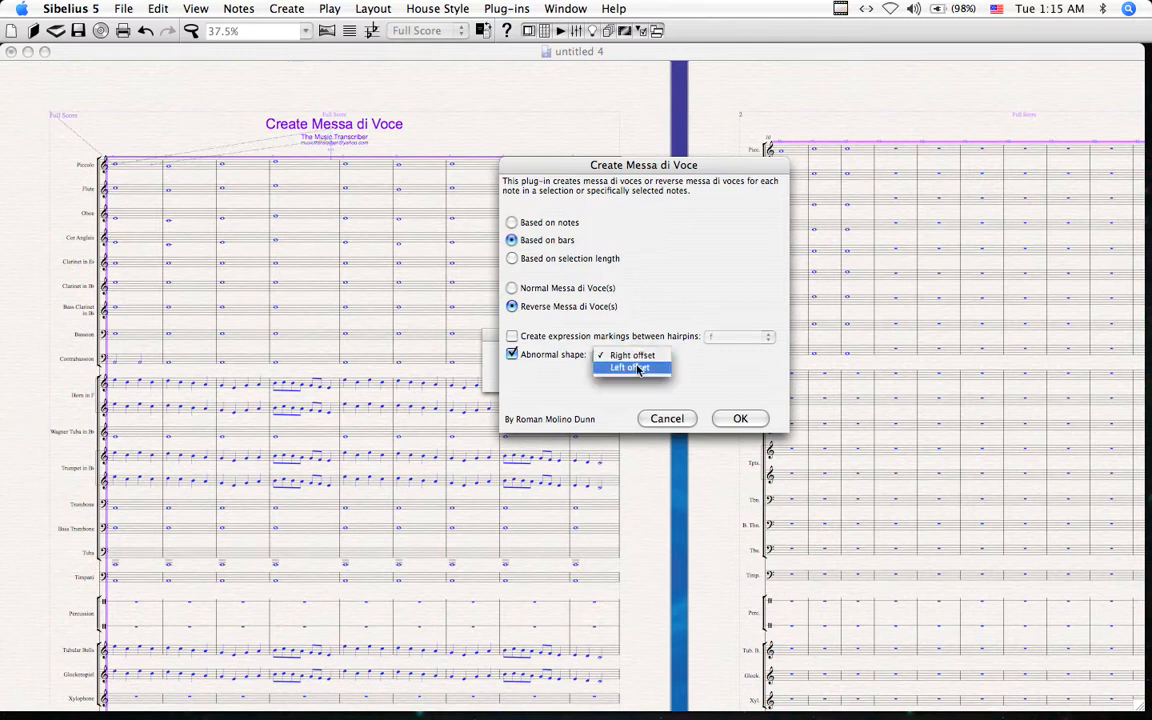
left_click(638, 368)
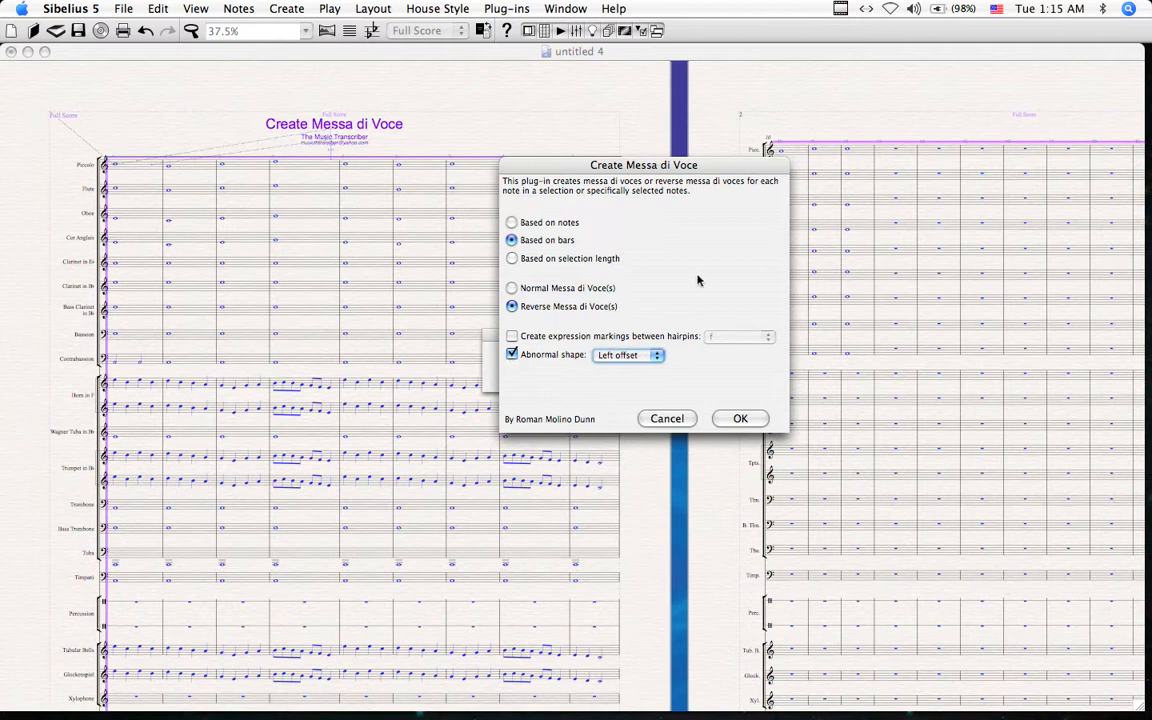
Step: Run the plug-in on the entire score, stop it partway, and remove all the hairpins it has added
scroll(358, 158, "down", 3)
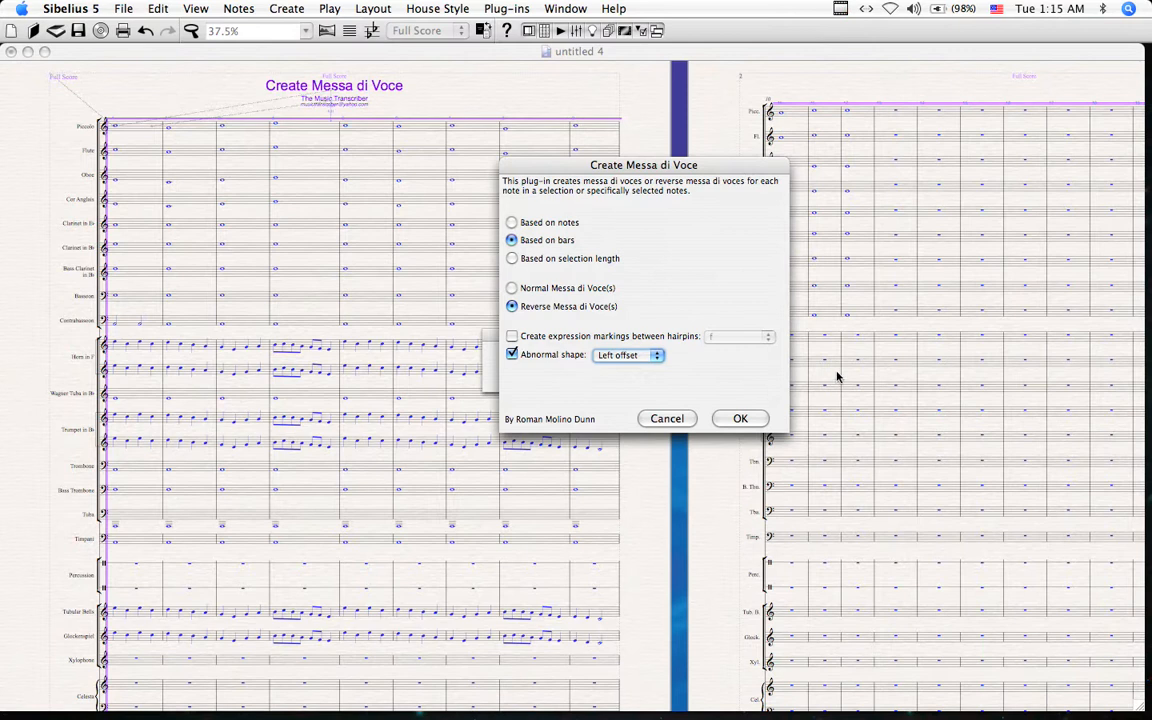
left_click(740, 419)
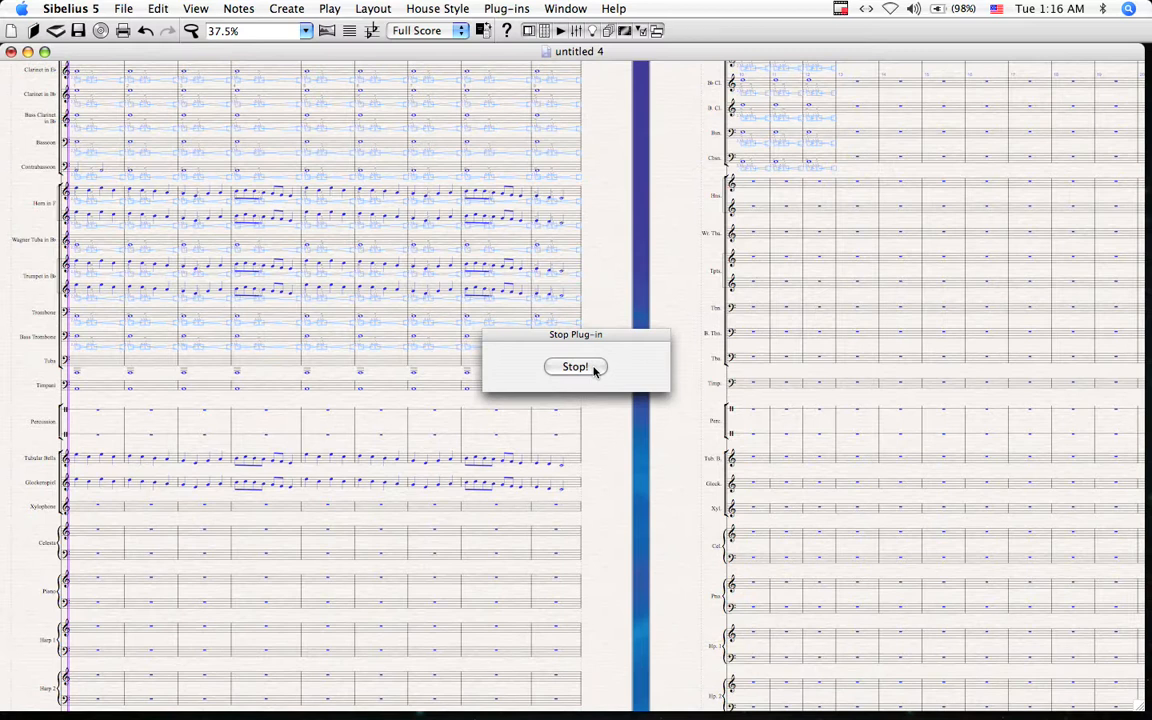
left_click(575, 367)
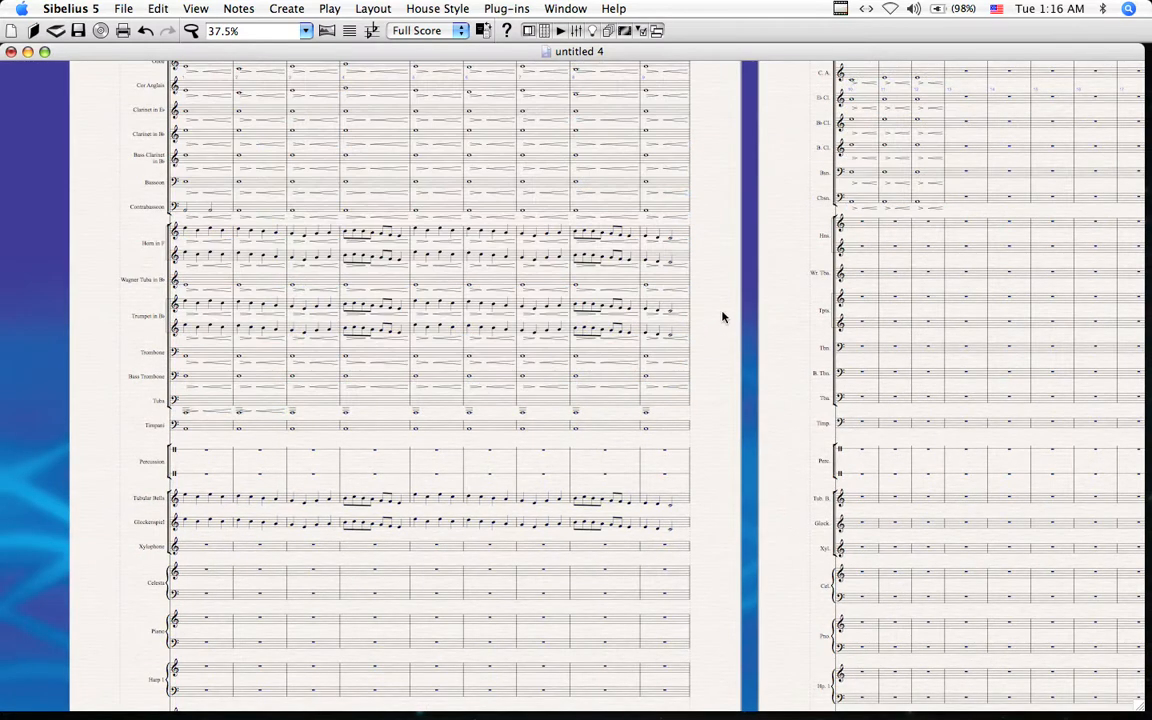
key("super+a")
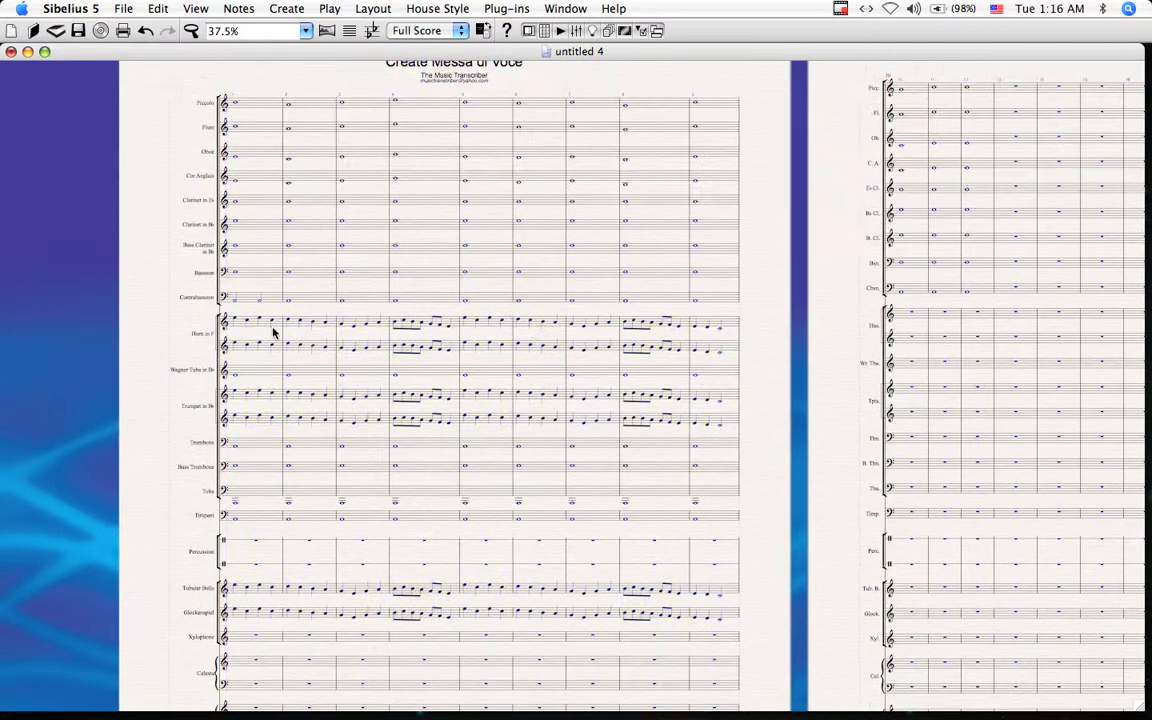
Step: Replace the whole notes in Timpani bars 1 and 2 with two half notes per bar on the same pitch
left_click(265, 323)
left_click(251, 519)
key("super+equal")
key("super+equal")
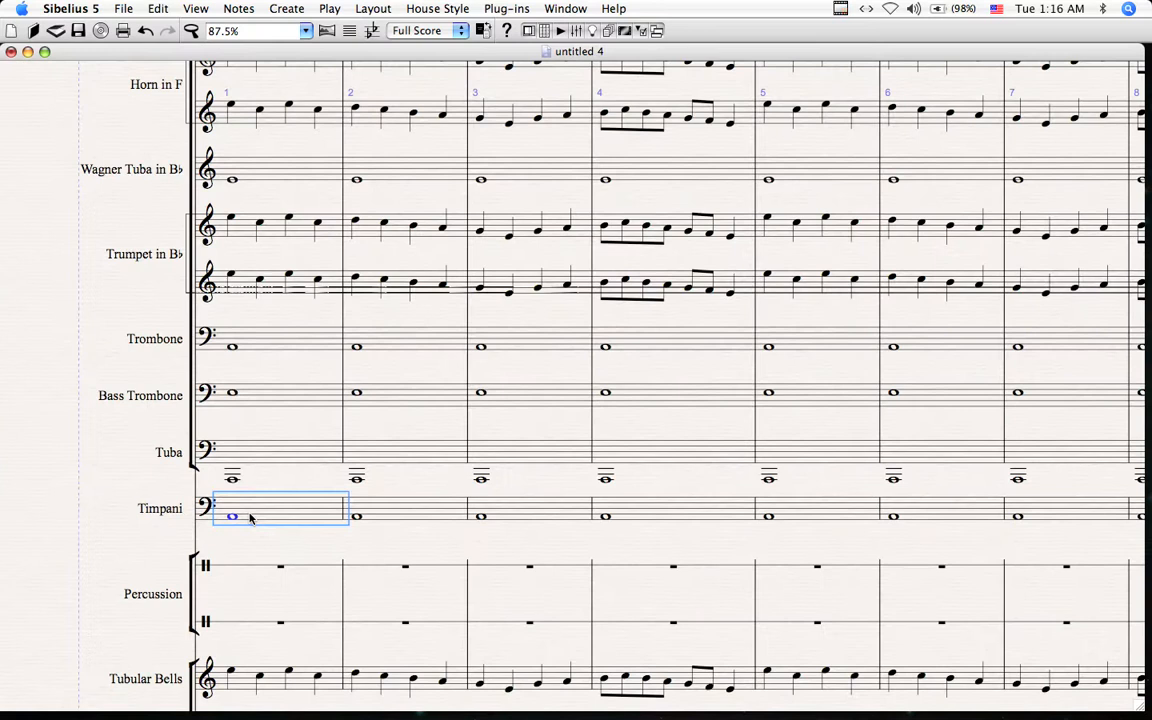
left_click(229, 517)
key("r")
key("r")
key("r")
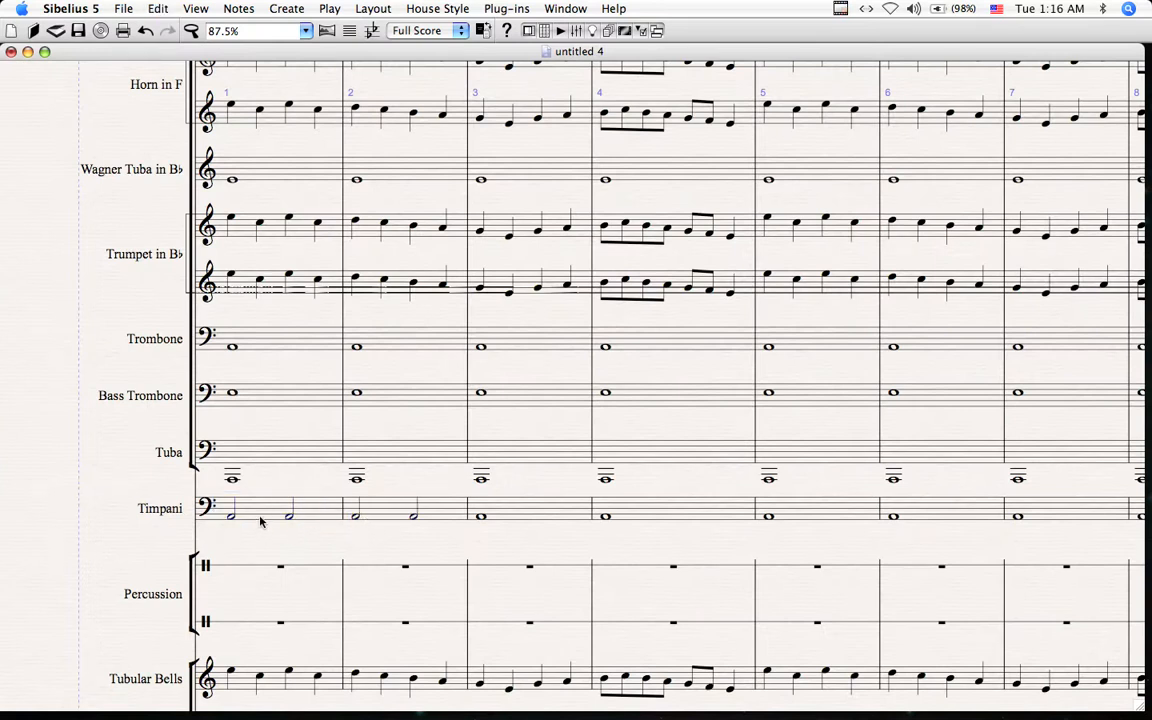
Step: Create normal messa di voce hairpins, based on notes, for the half notes in Timpani bars 1 and 2, and undo them
left_click(241, 519)
left_click(390, 513, "shift")
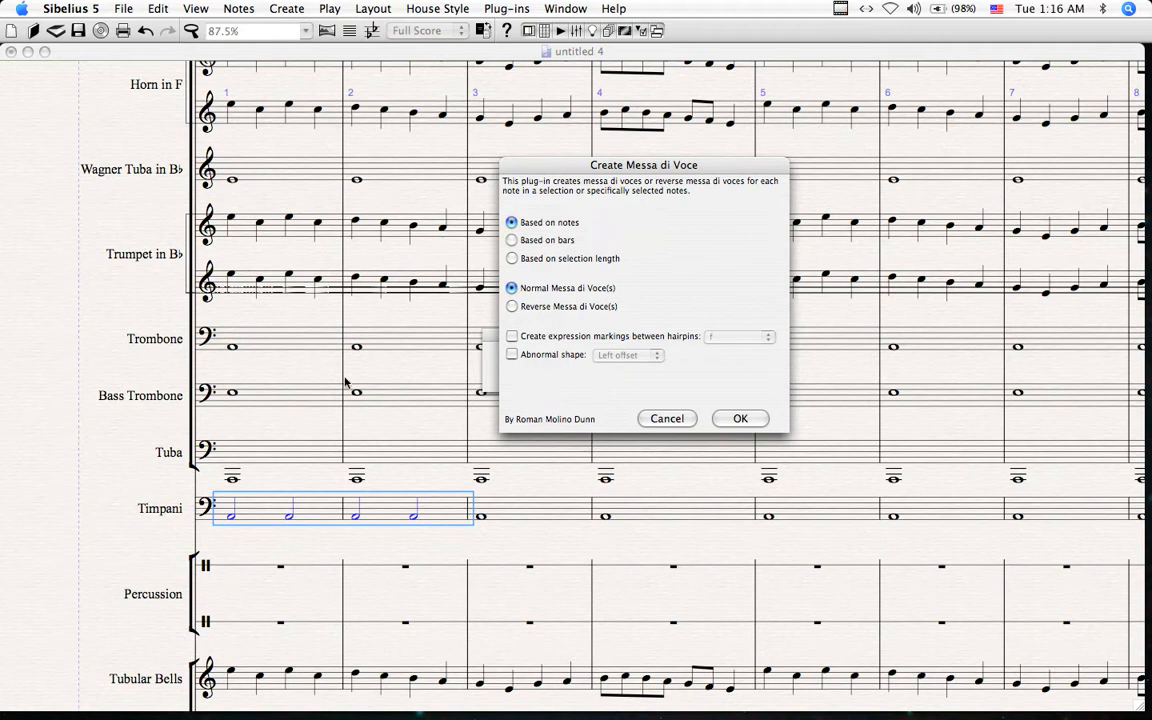
left_click(753, 423)
left_click_drag(583, 551, 503, 459)
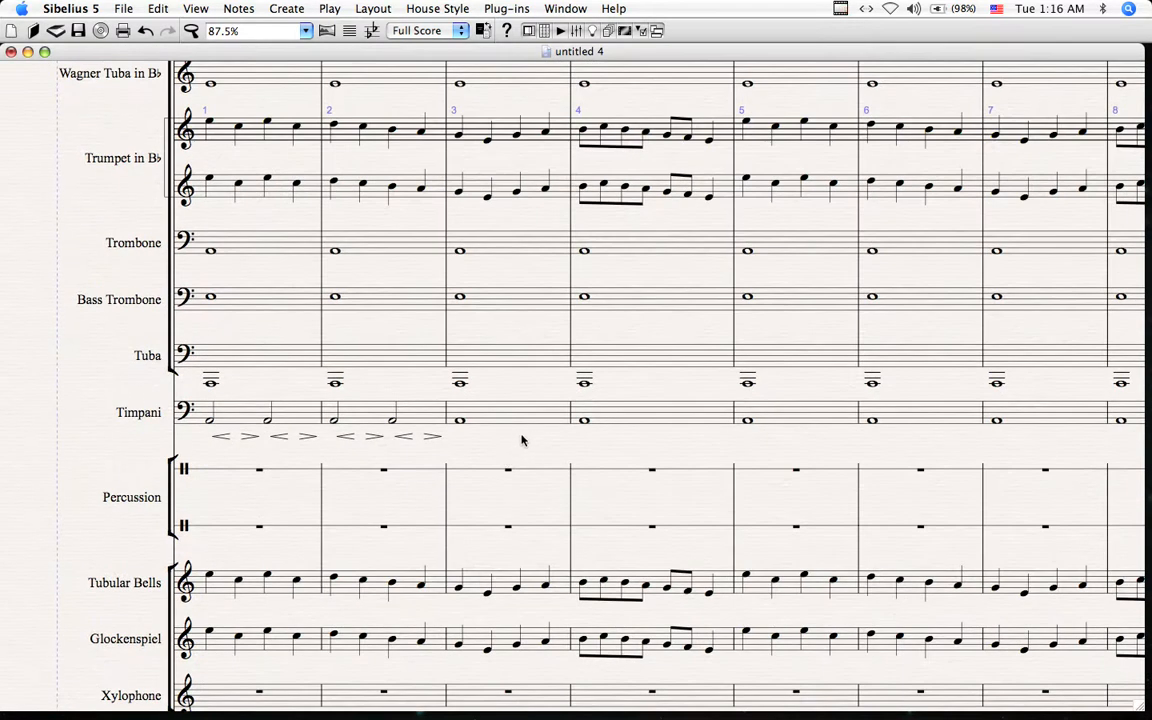
key("super+z")
left_click_drag(501, 337, 507, 371)
key("super+z")
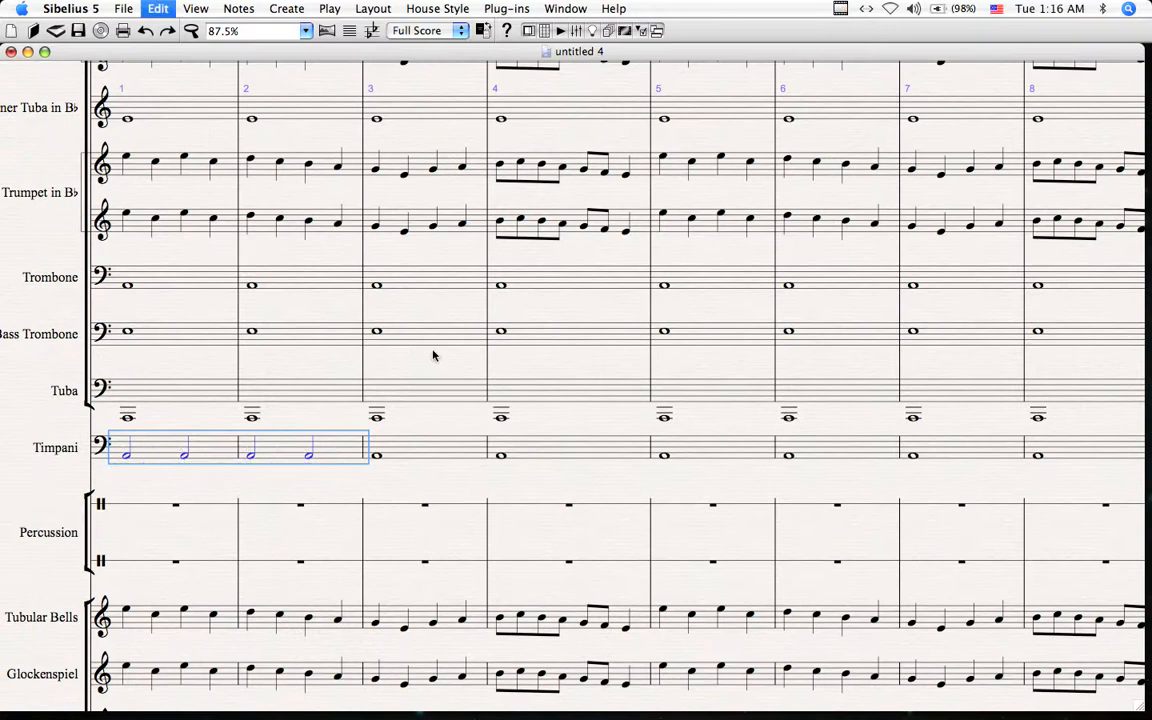
Step: Create one normal messa di voce, based on selection length, spanning bars 1 and 2 of Bass Trombone
left_click_drag(319, 314, 521, 379)
left_click(419, 402)
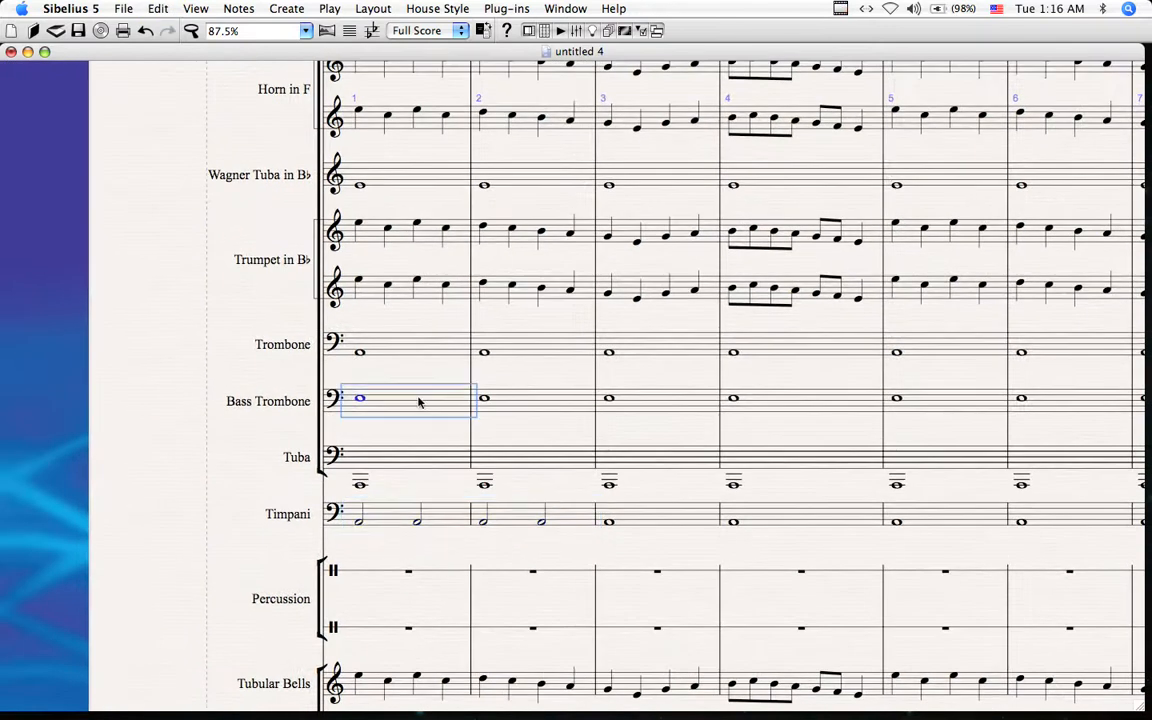
left_click(541, 407, "shift")
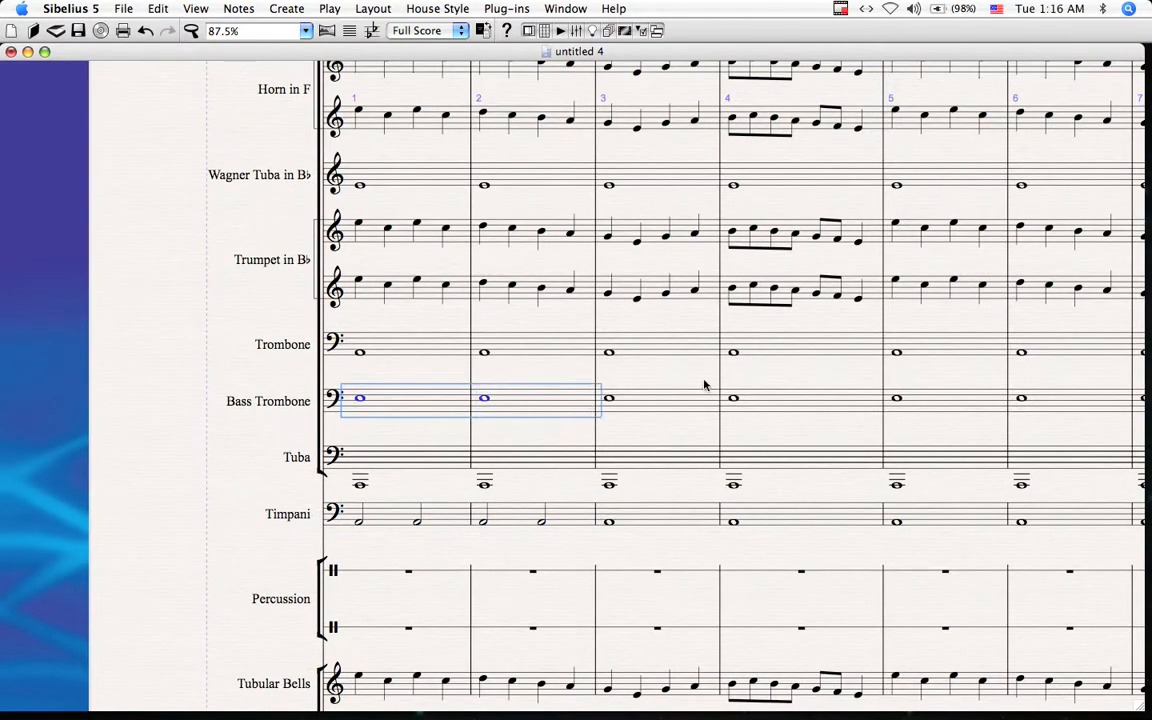
key("ctrl+m")
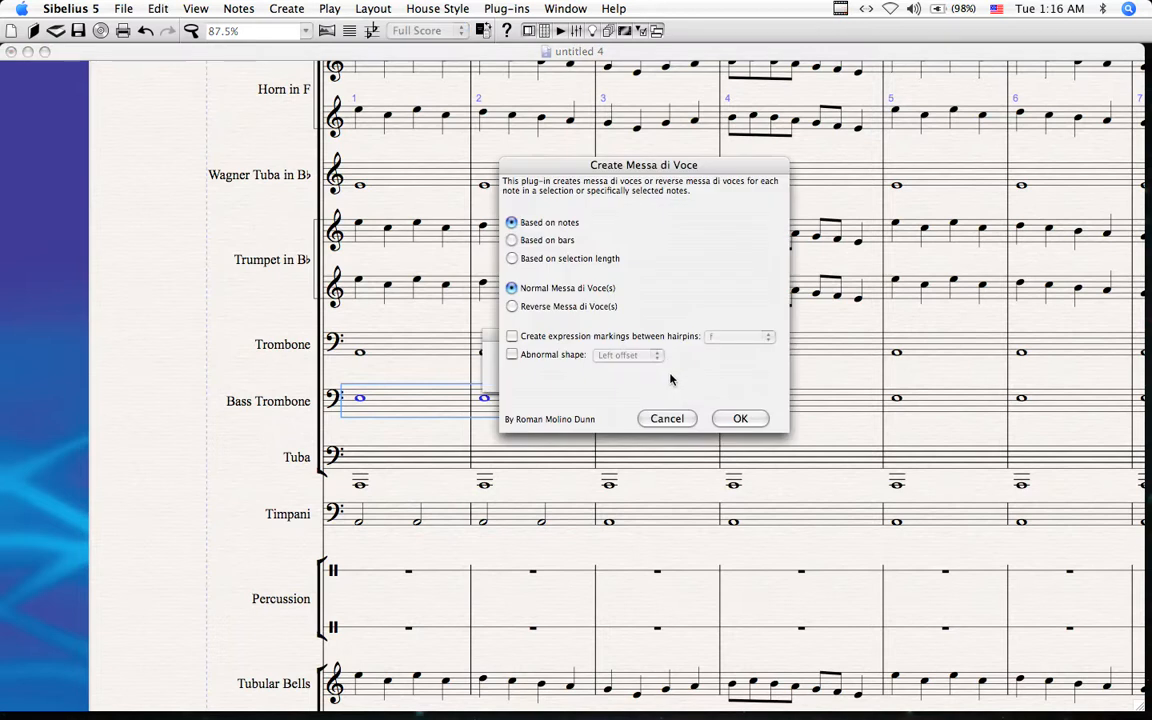
left_click(525, 260)
left_click_drag(502, 166, 733, 151)
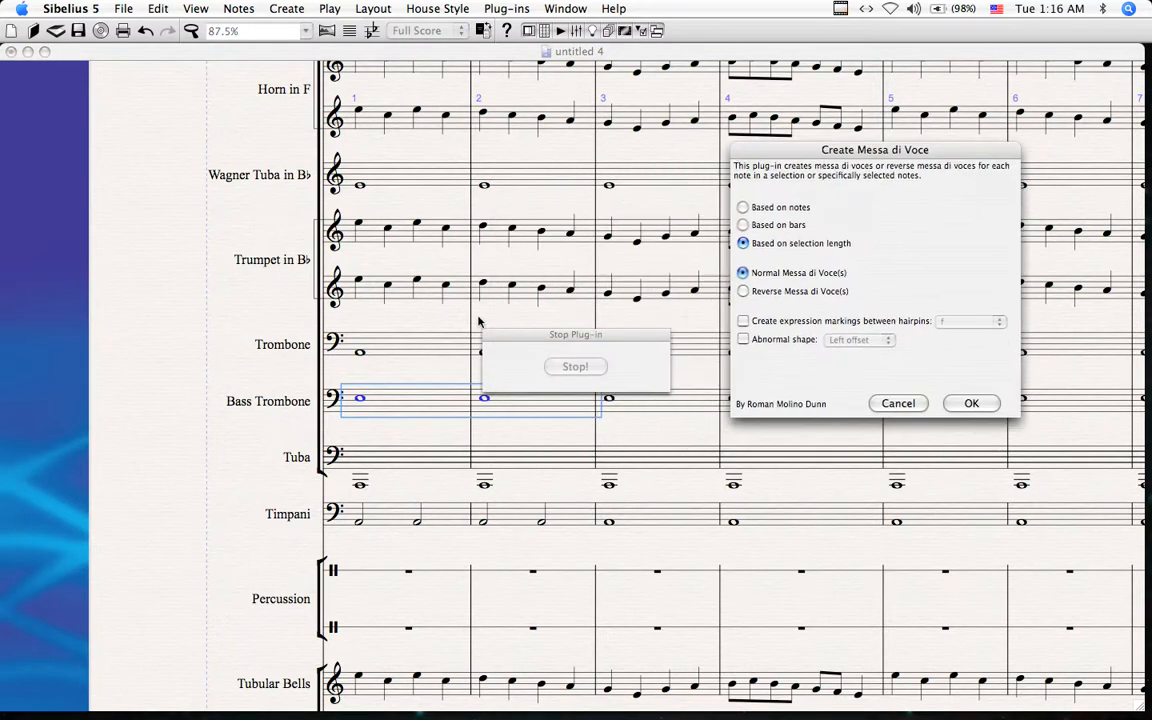
scroll(366, 258, "down", 6)
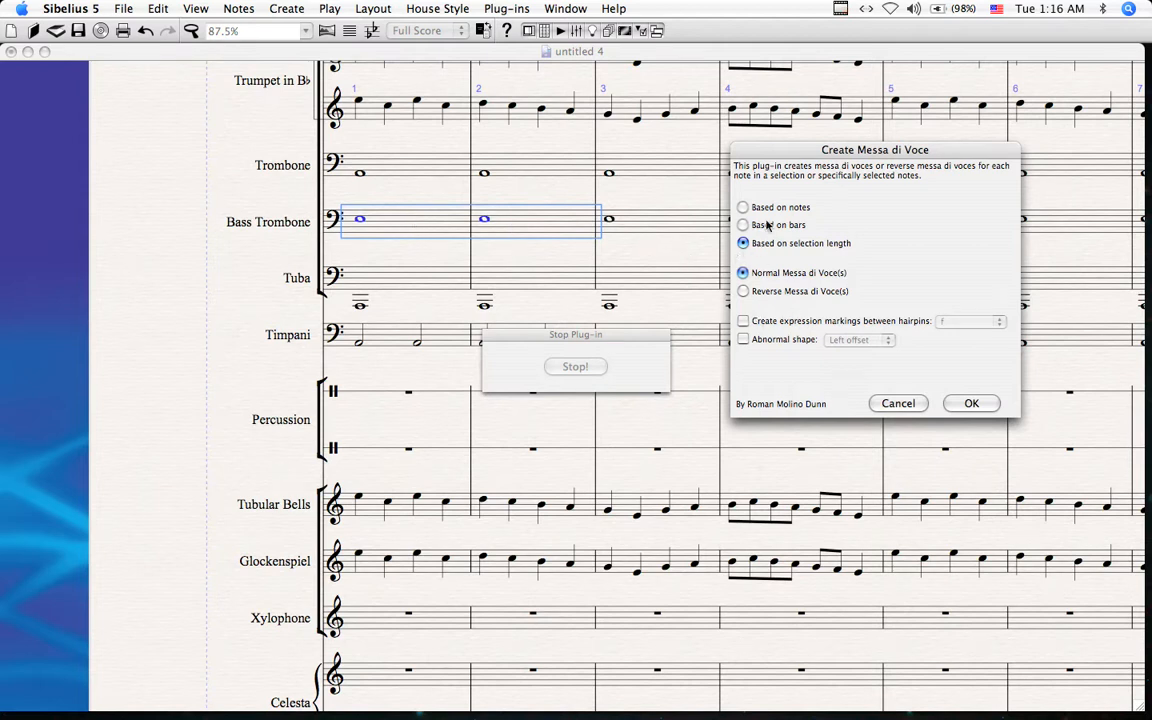
left_click(971, 403)
left_click_drag(631, 293, 591, 325)
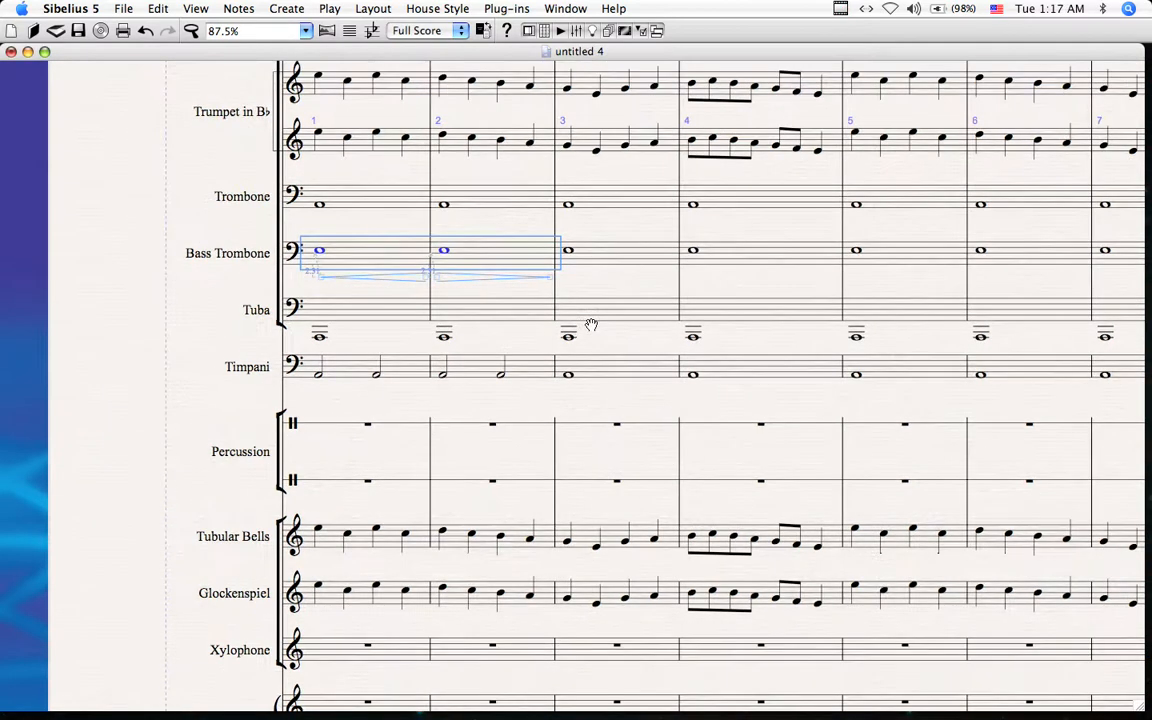
Step: Undo the messa di voce hairpins spanning bars 1 and 2 of Bass Trombone
key("super+z")
key("super+z")
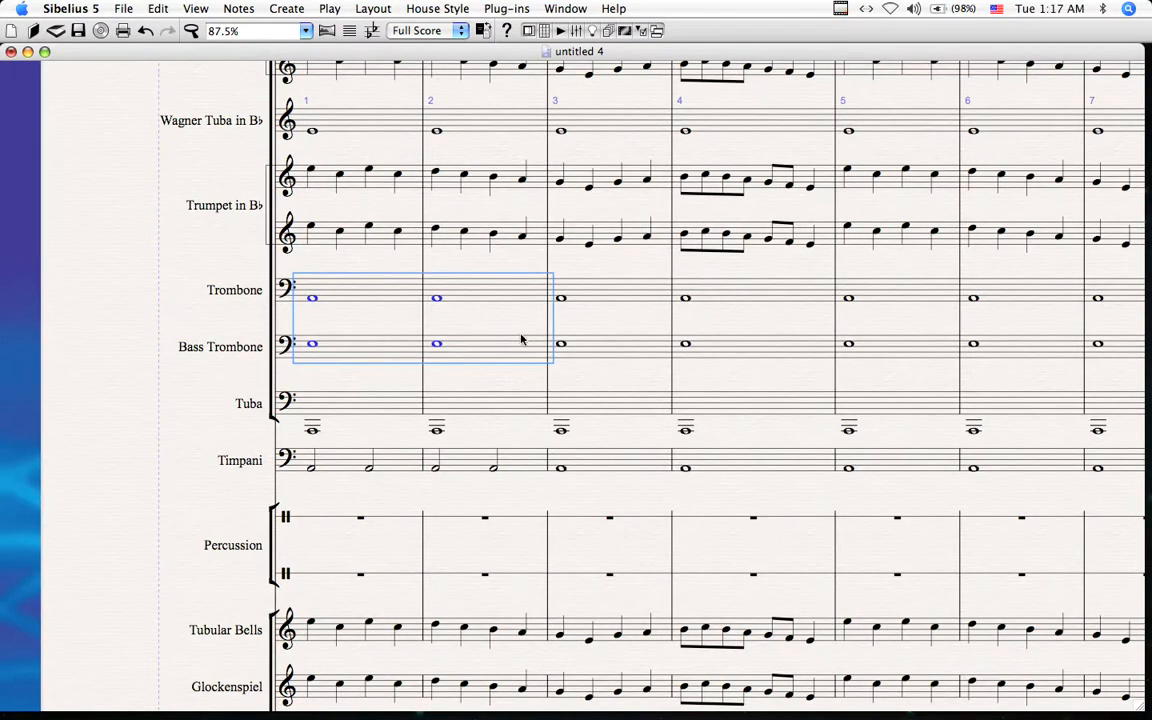
Step: Create reverse messa di voces, based on selection length, across bars 1 and 2 of Trombone and Bass Trombone, and undo them
key("ctrl+m")
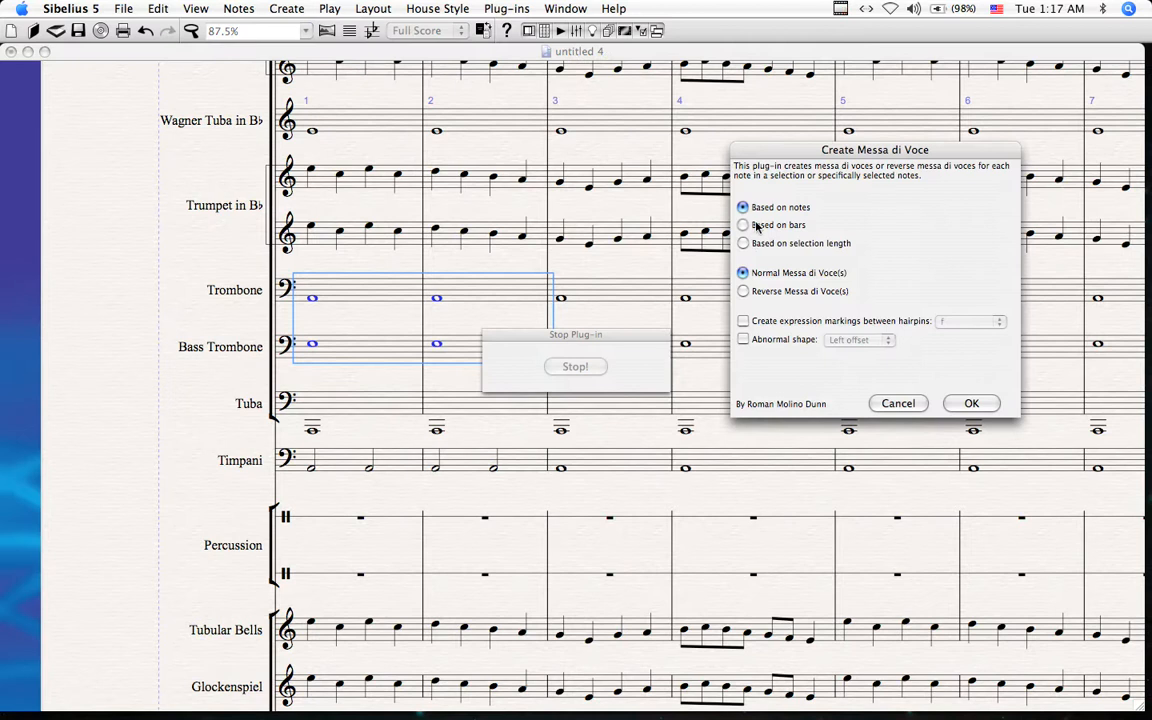
left_click(757, 244)
left_click(742, 290)
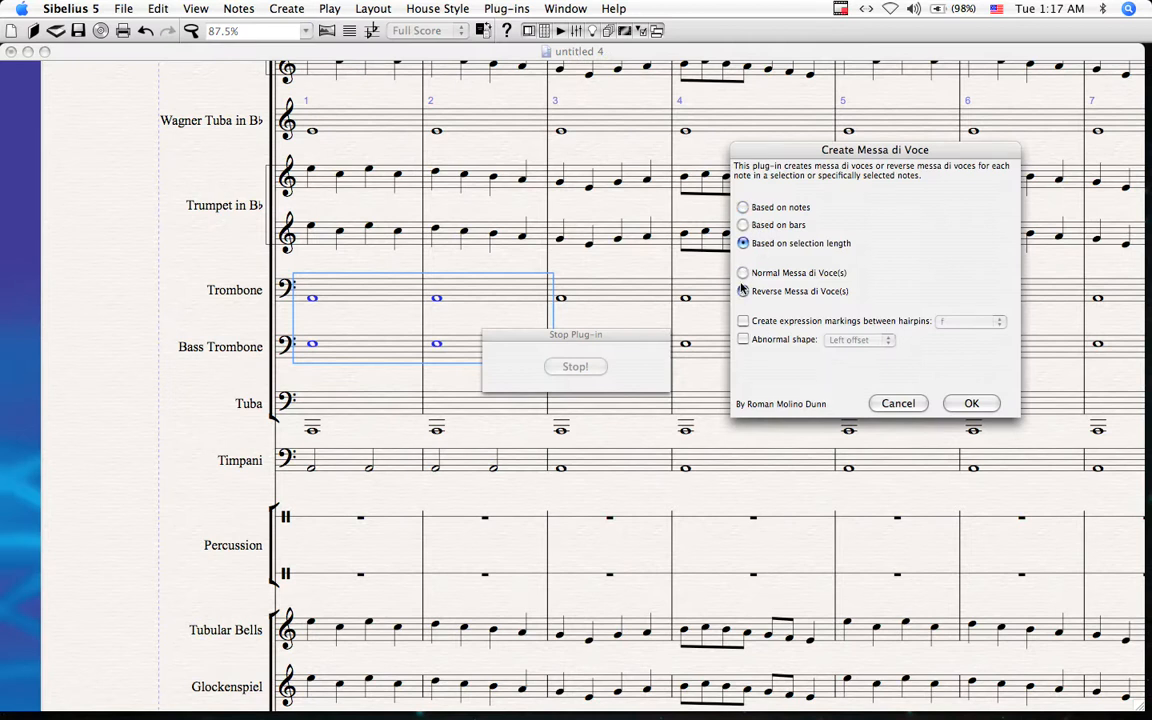
left_click(972, 404)
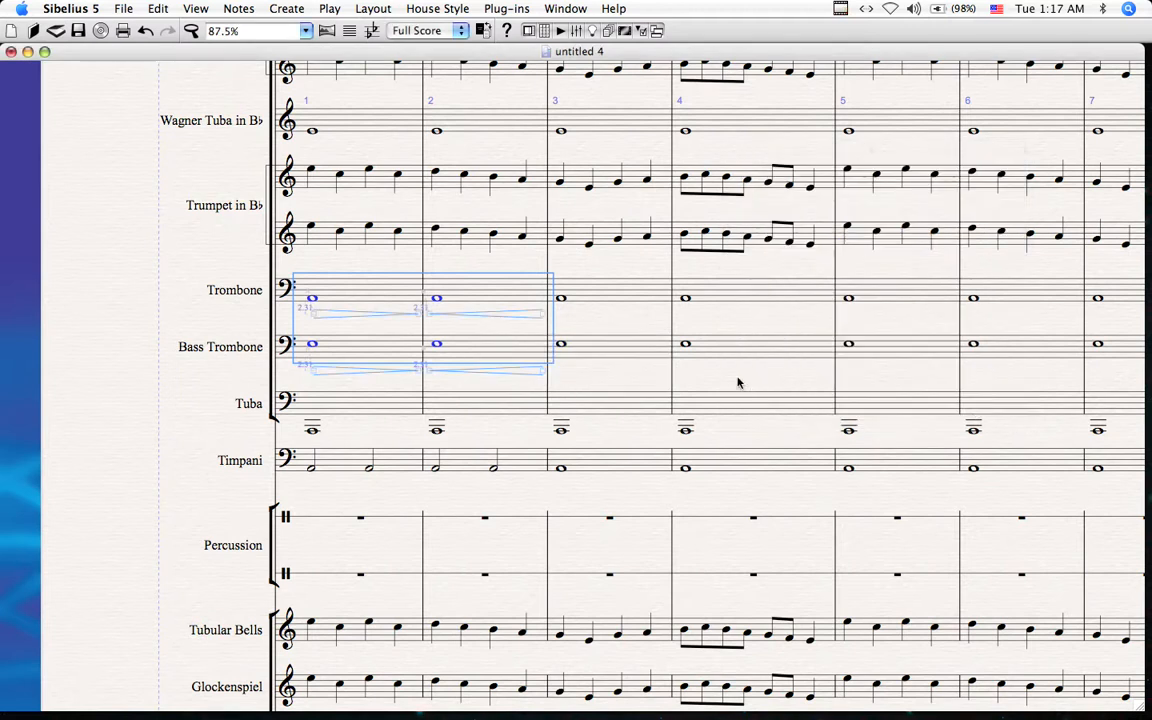
left_click_drag(625, 319, 605, 368)
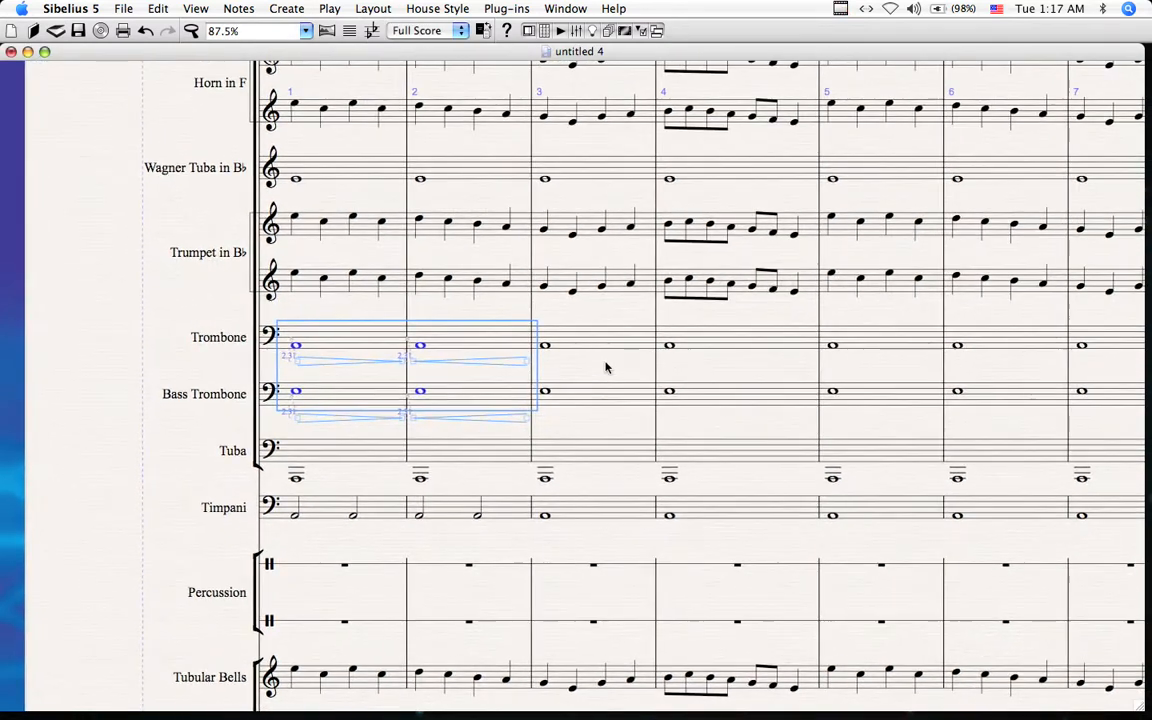
key("super+z")
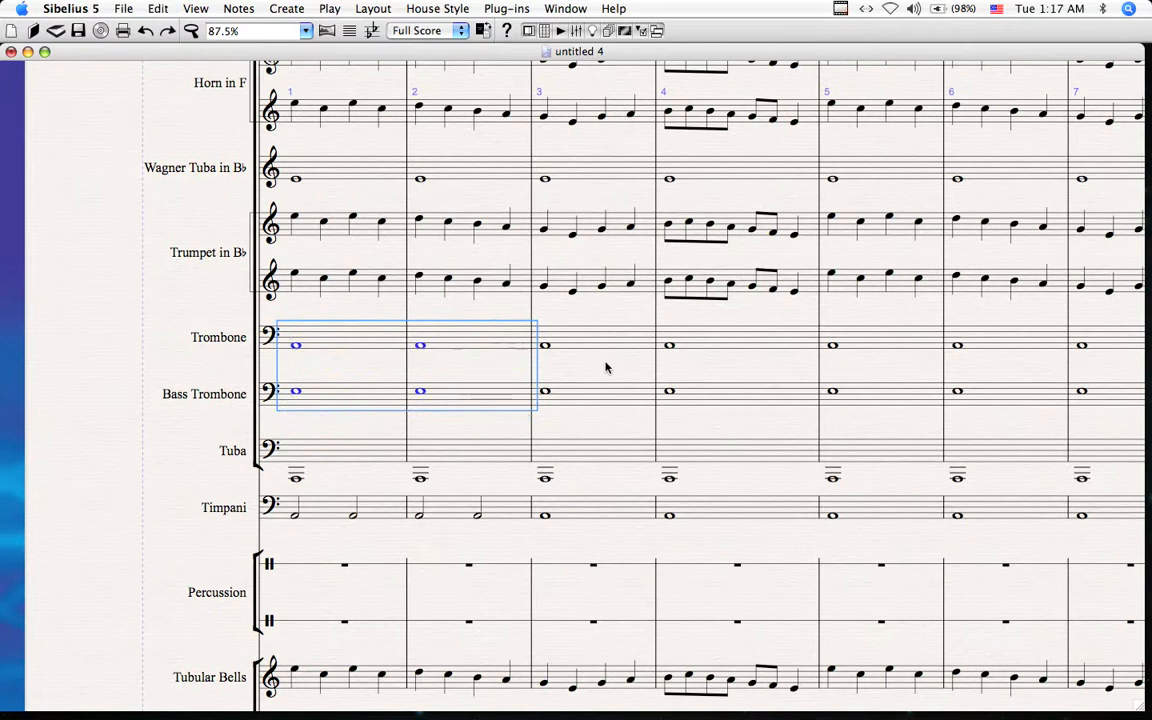
Step: Zoom out to 62.5% and bring the title and opening woodwind staves of the score into view
key("super+minus")
key("super+minus")
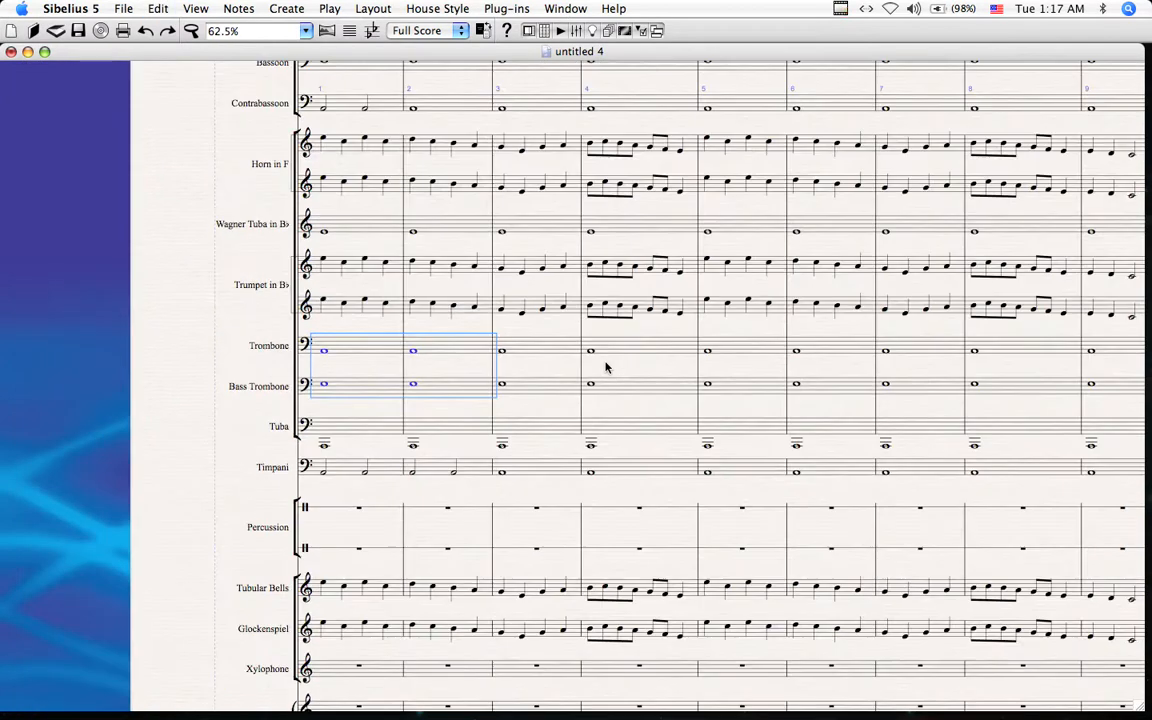
scroll(605, 368, "up", 10)
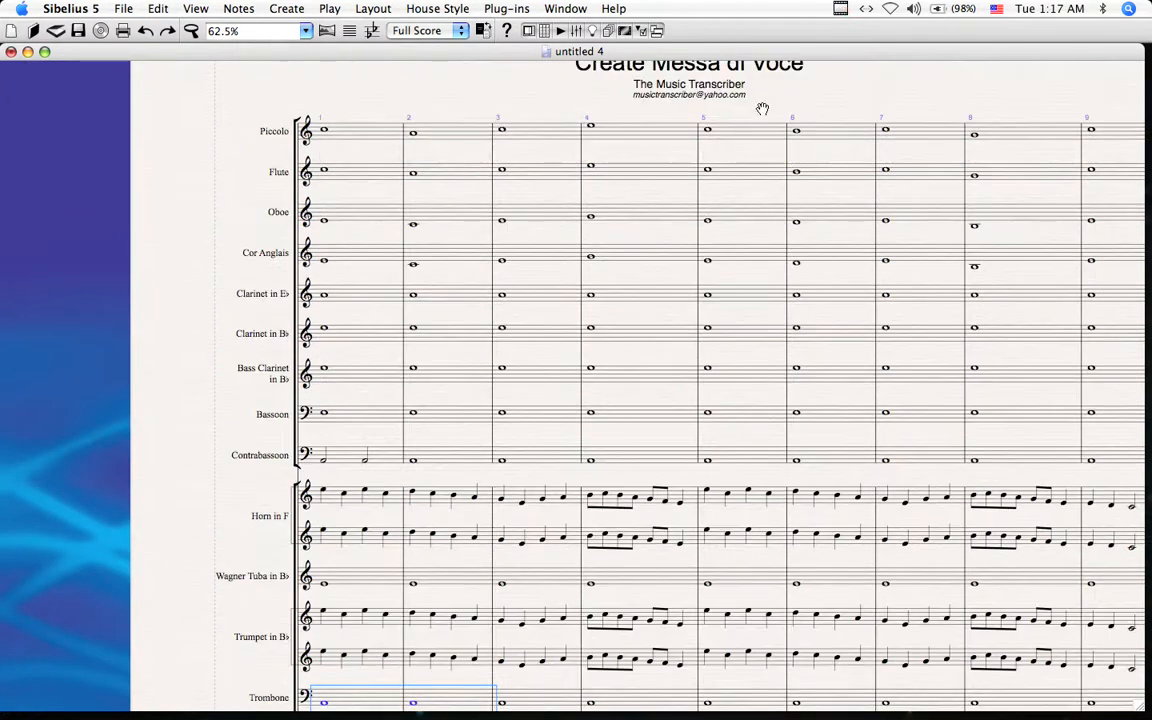
left_click_drag(841, 111, 814, 137)
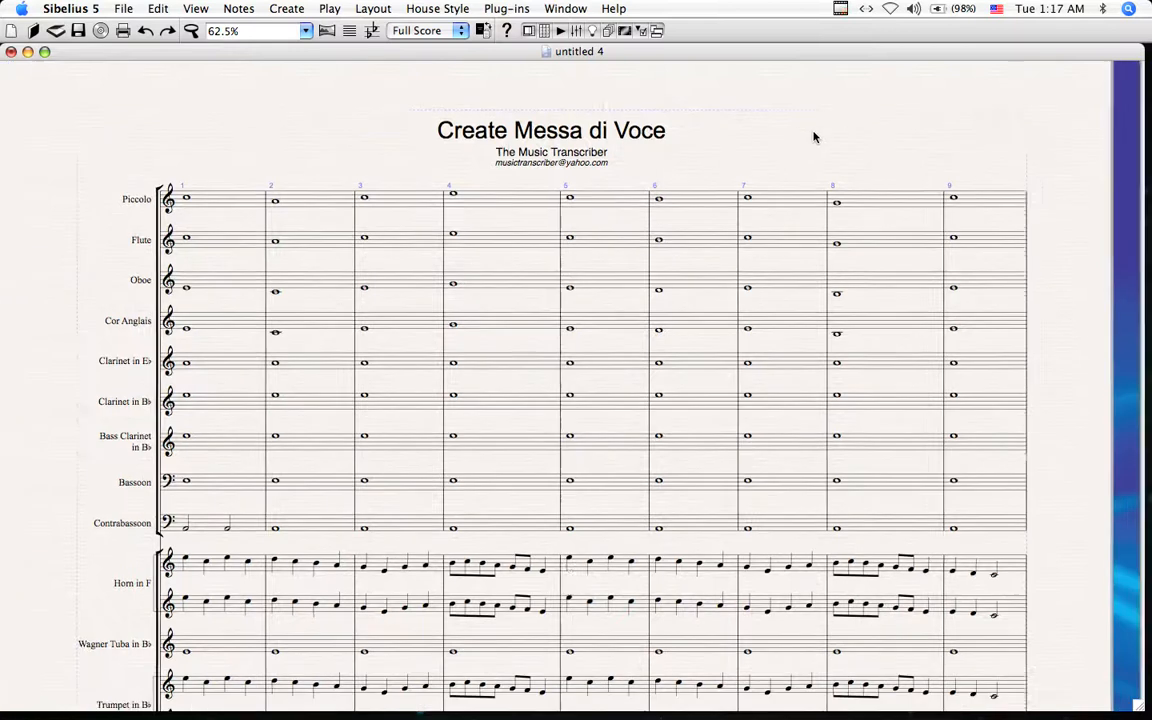